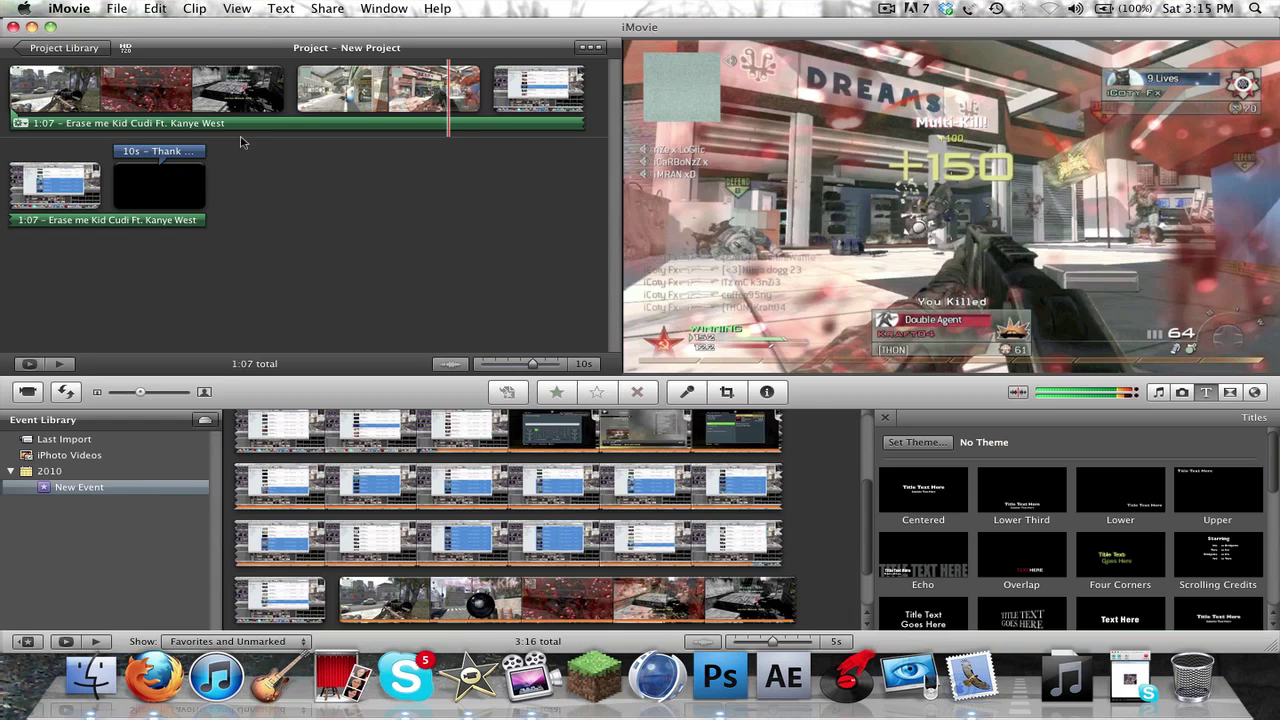
Step: Preview frames of the first and second gameplay clips in the iMovie project
{"action": "left_click", "coordinate": [140, 97]}
{"action": "left_click", "coordinate": [140, 97]}
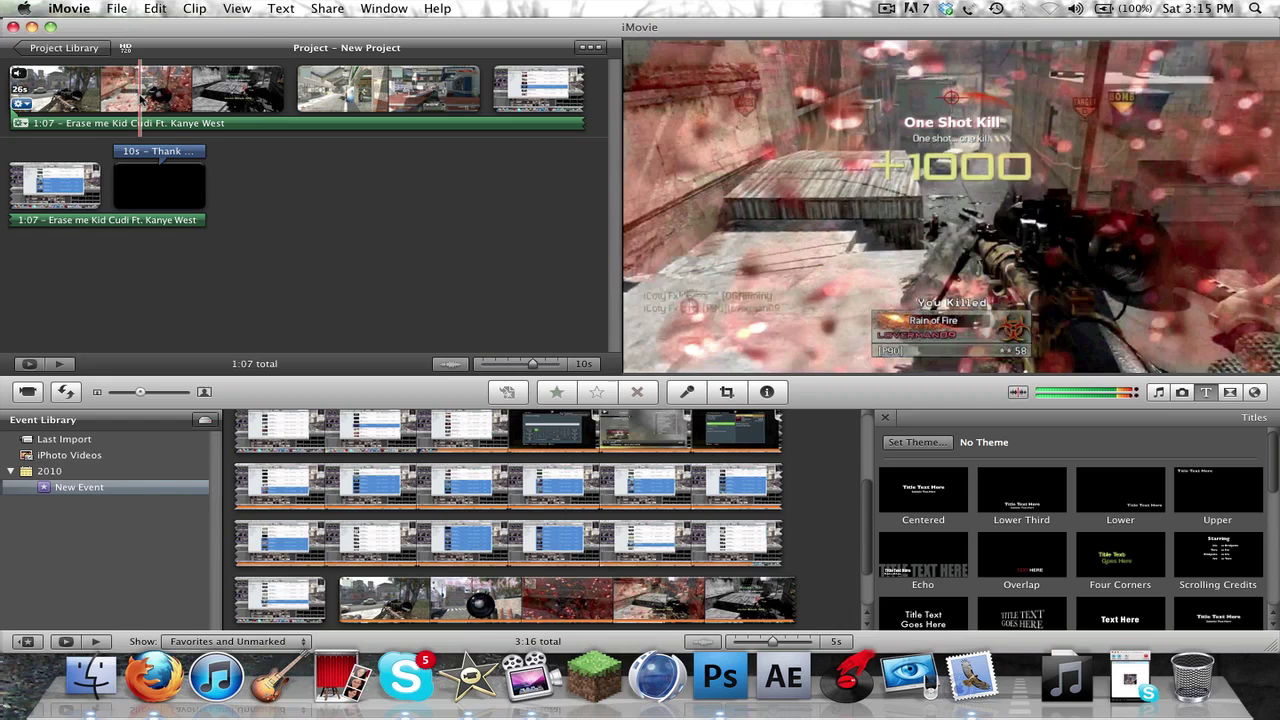
{"action": "left_click", "coordinate": [341, 84]}
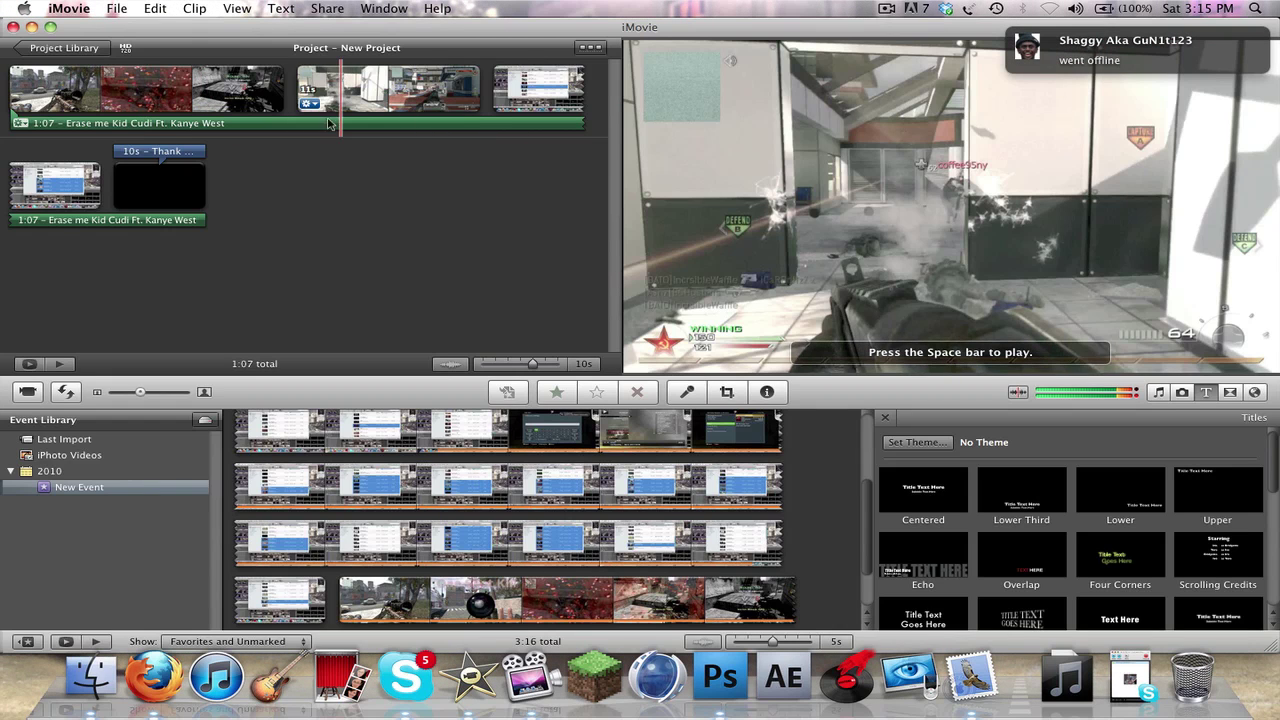
Step: Switch to Photoshop and create a new 1280 x 720 pixel document with transparent background contents
{"action": "left_click", "coordinate": [721, 678]}
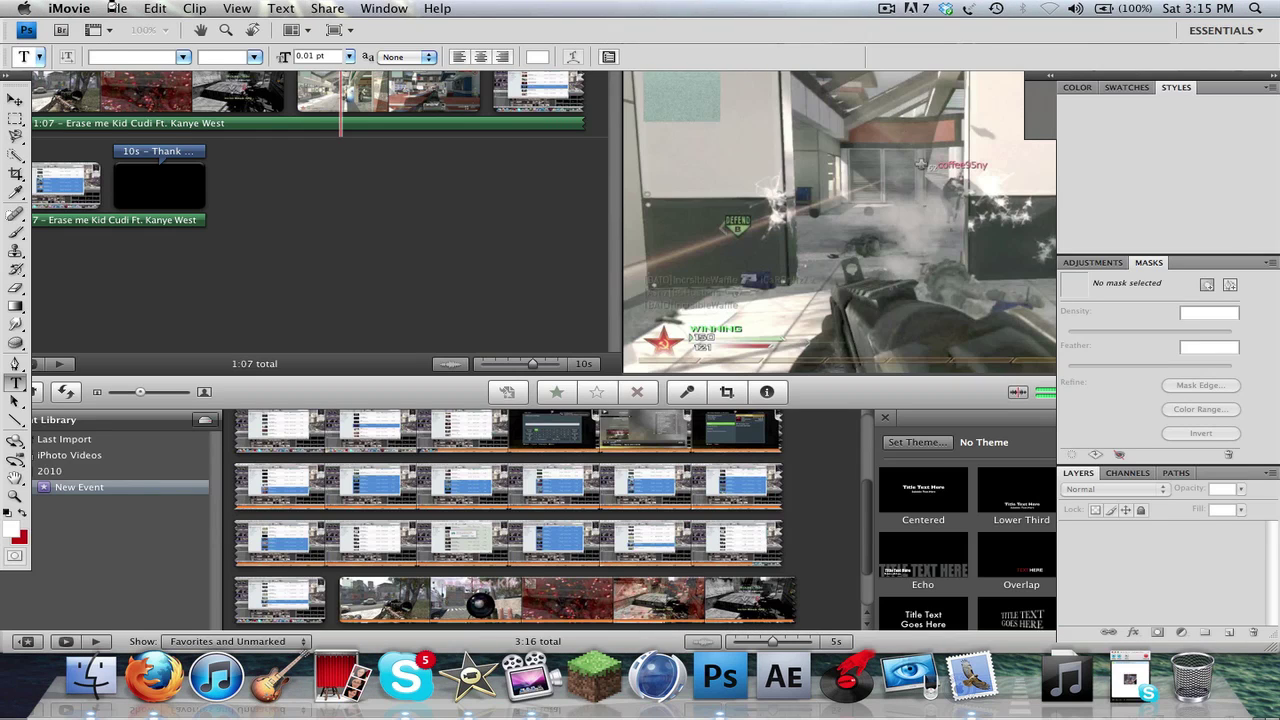
{"action": "left_click", "coordinate": [117, 8]}
{"action": "mouse_move", "coordinate": [136, 10]}
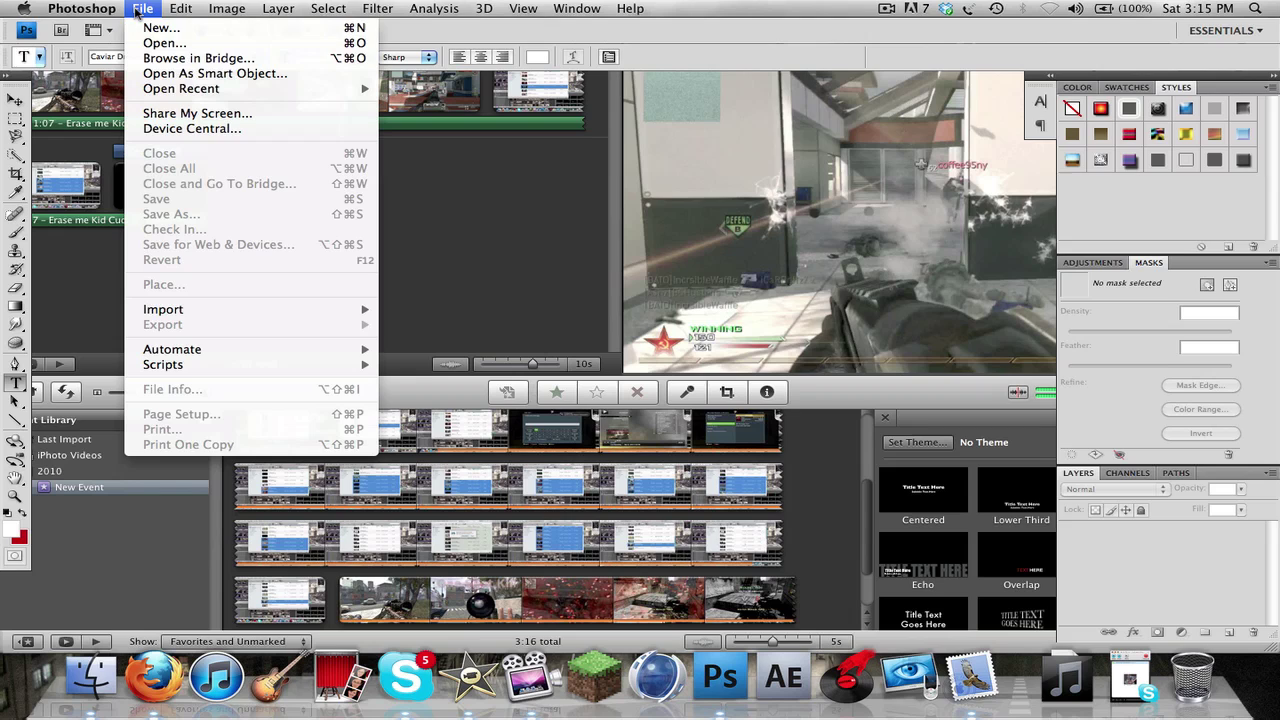
{"action": "left_click", "coordinate": [160, 28]}
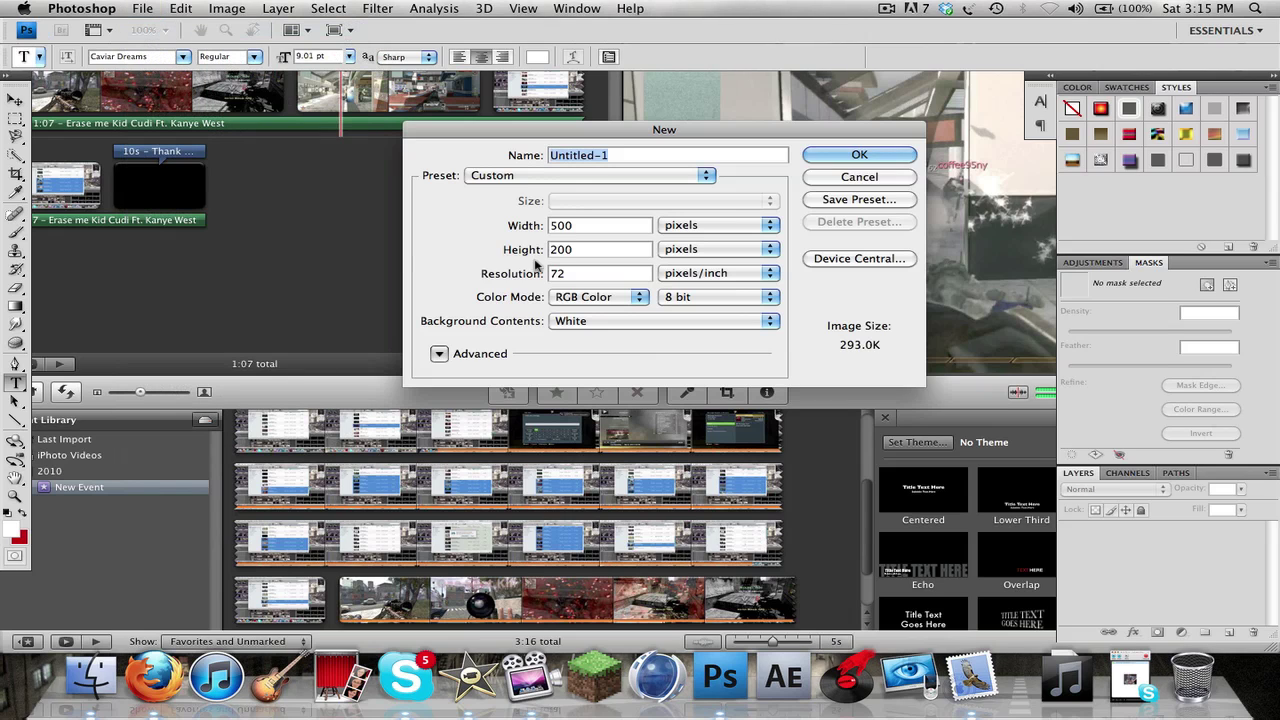
{"action": "double_click", "coordinate": [575, 228]}
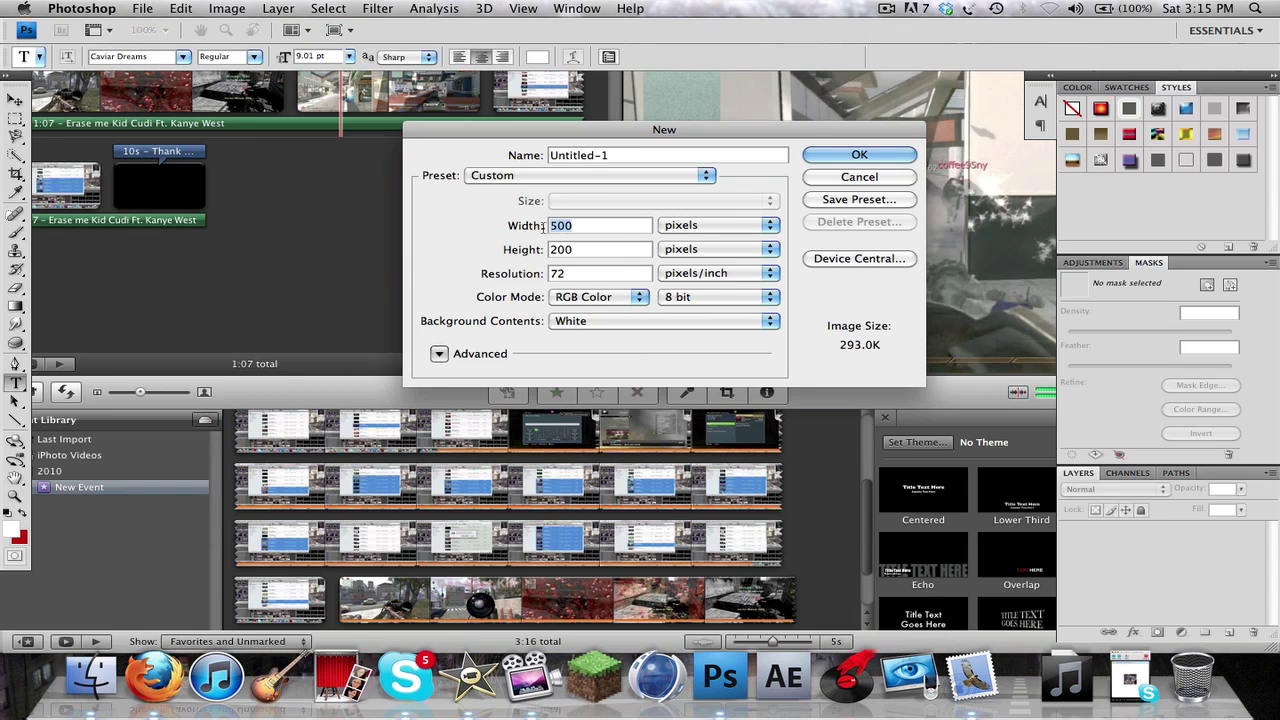
{"action": "type", "text": "1280"}
{"action": "left_click_drag", "start_coordinate": [606, 251], "coordinate": [545, 250]}
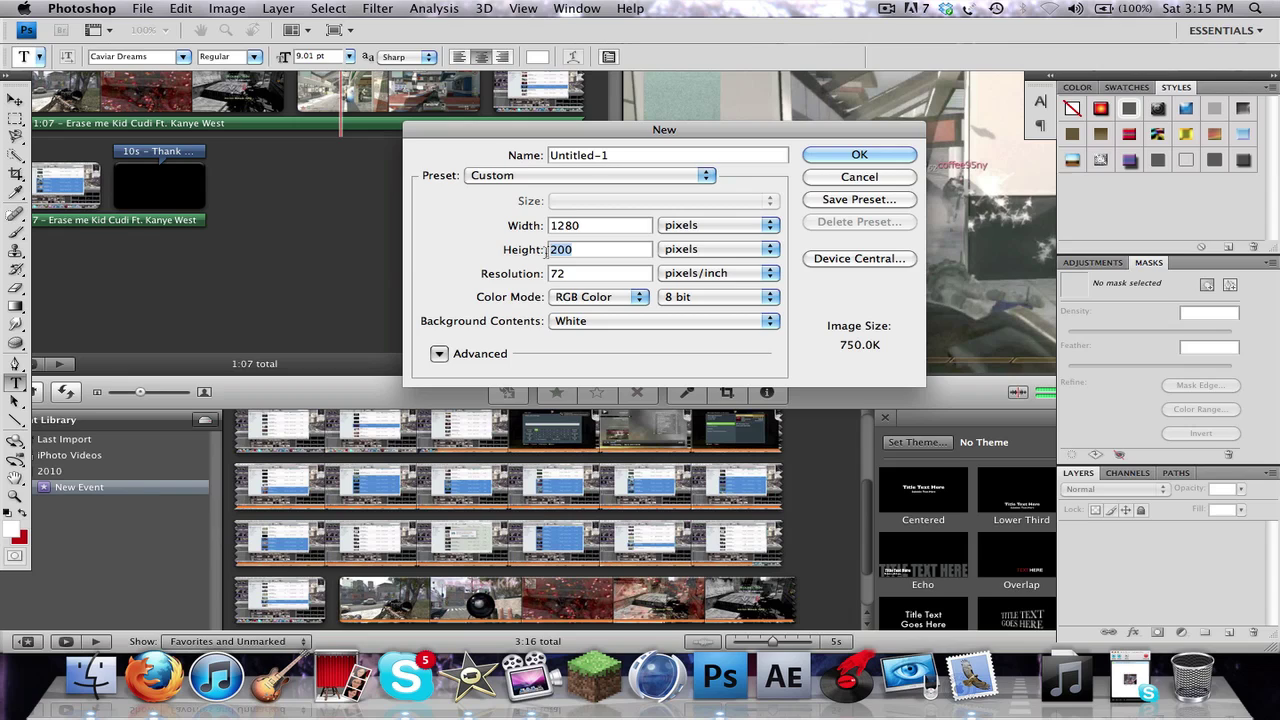
{"action": "type", "text": "720"}
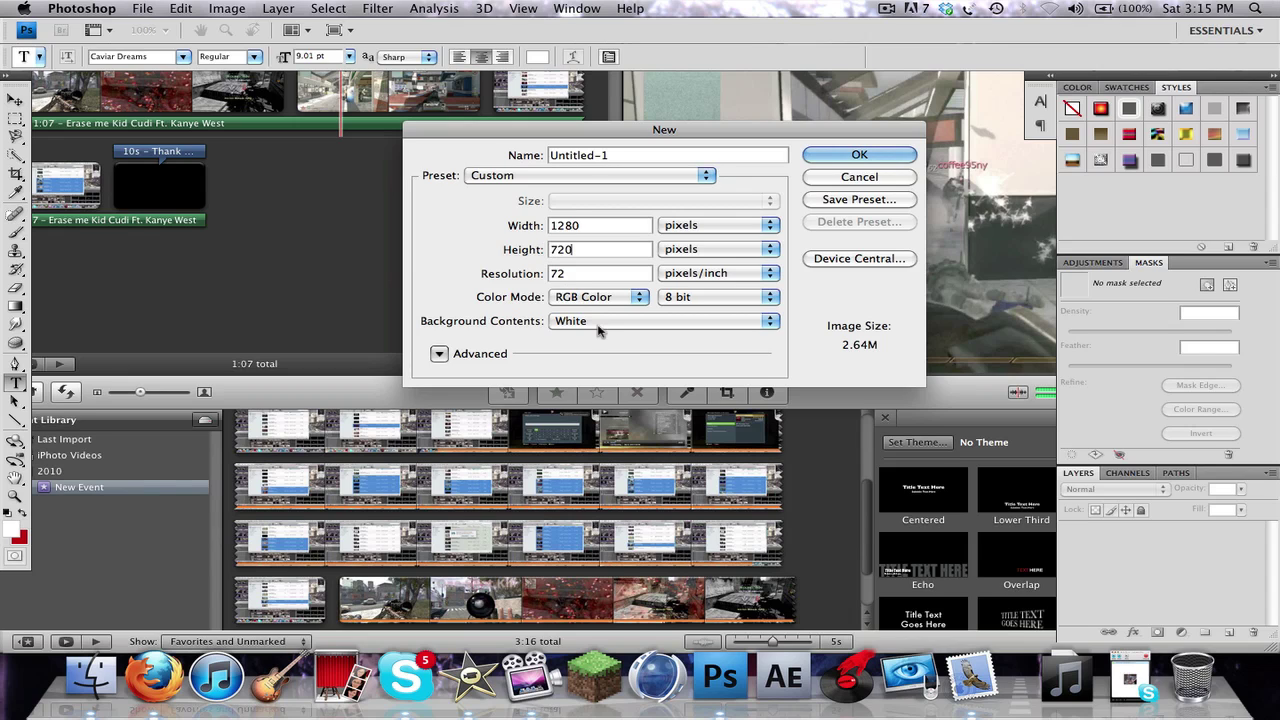
{"action": "left_click", "coordinate": [599, 331]}
{"action": "left_click", "coordinate": [600, 352]}
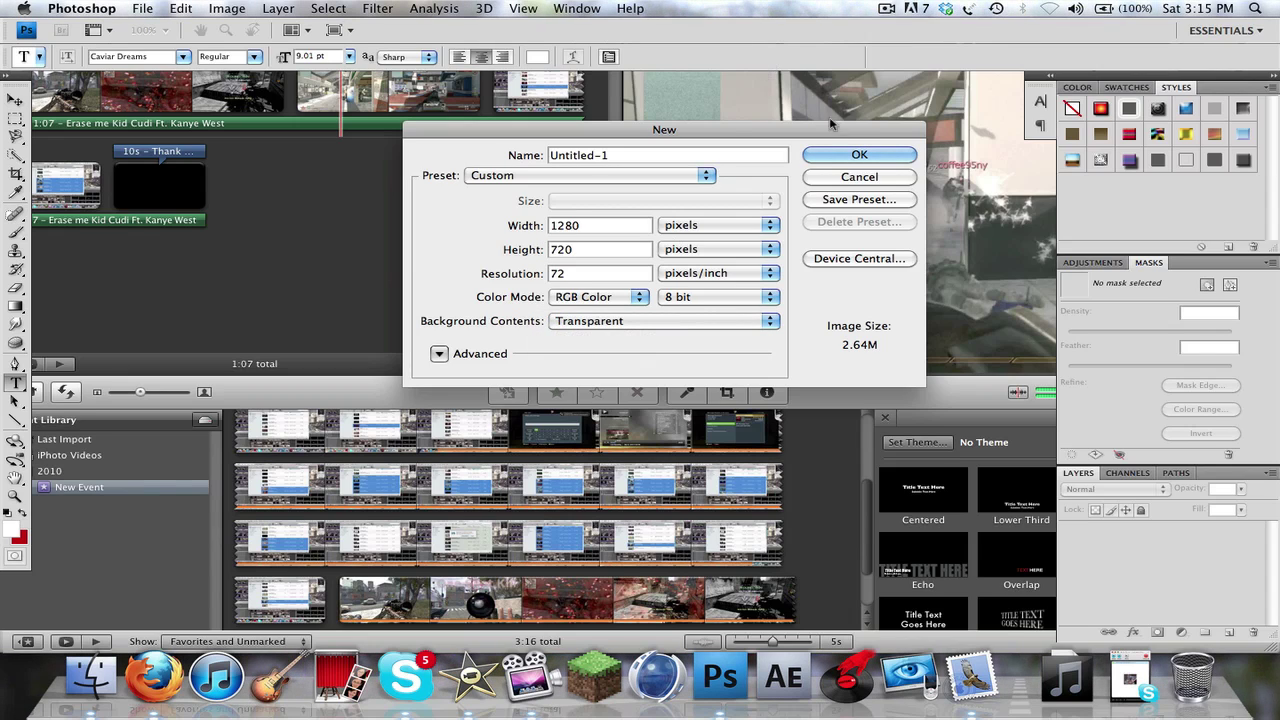
{"action": "left_click", "coordinate": [851, 156]}
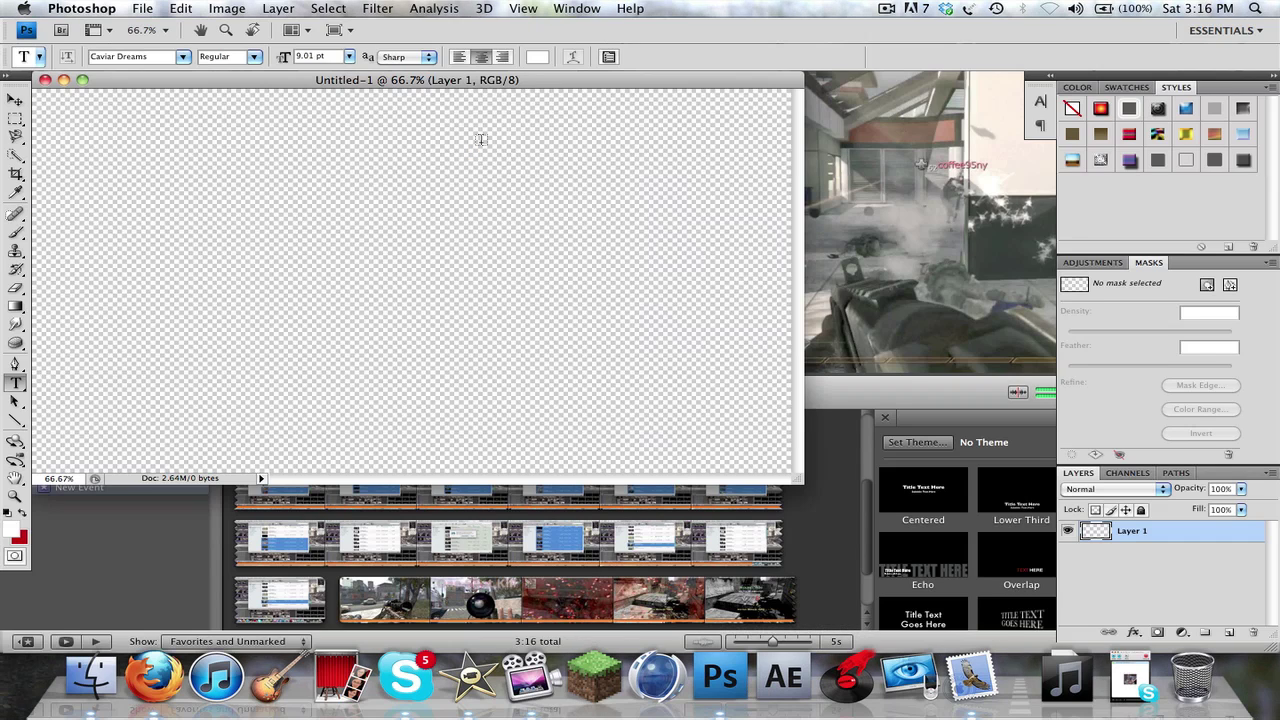
Step: Enlarge the document window, draw a text box in the canvas's lower-right corner, and set its text to Anakefka at 69.01 pt
{"action": "left_click_drag", "start_coordinate": [847, 516], "coordinate": [995, 592]}
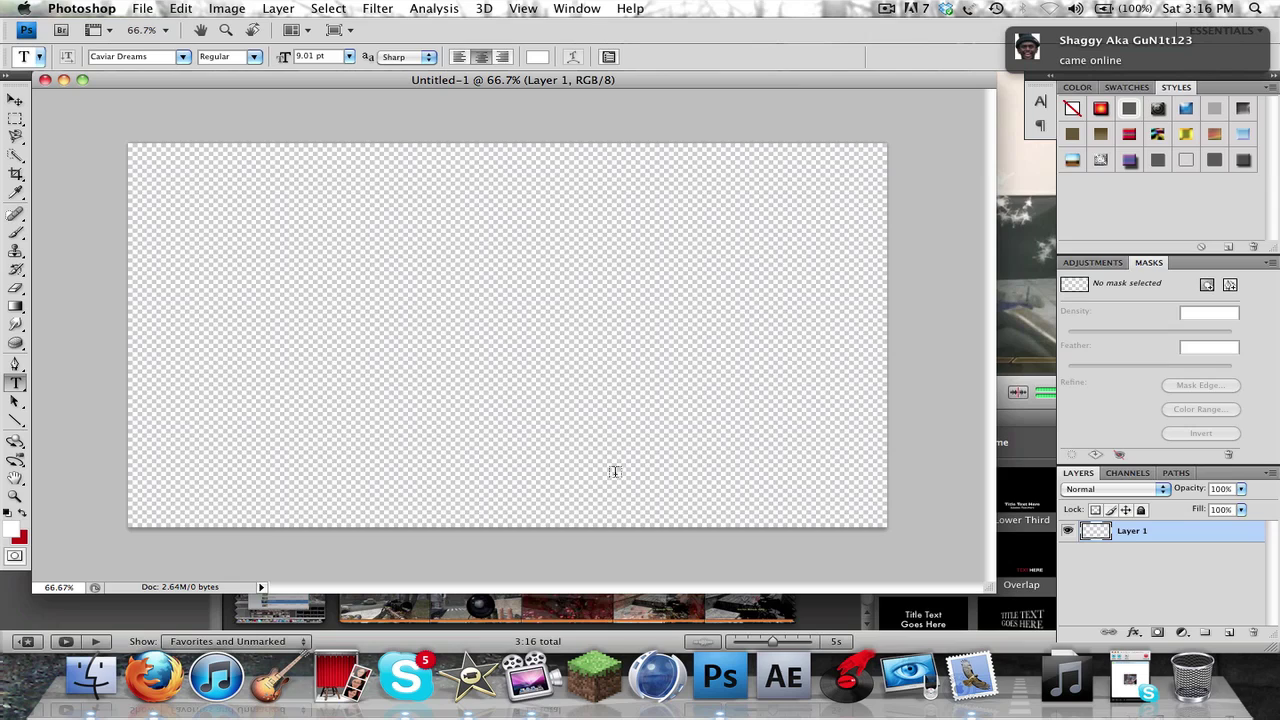
{"action": "left_click_drag", "start_coordinate": [735, 477], "coordinate": [879, 525]}
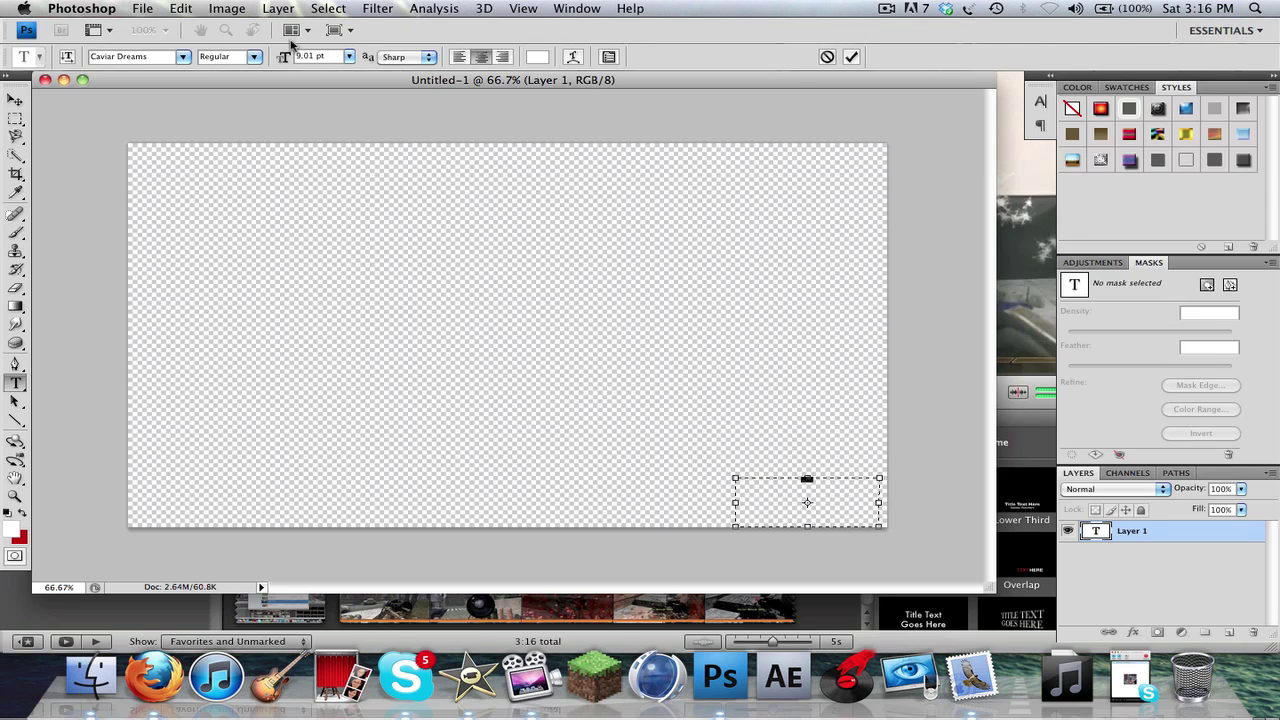
{"action": "left_click_drag", "start_coordinate": [290, 58], "coordinate": [331, 66]}
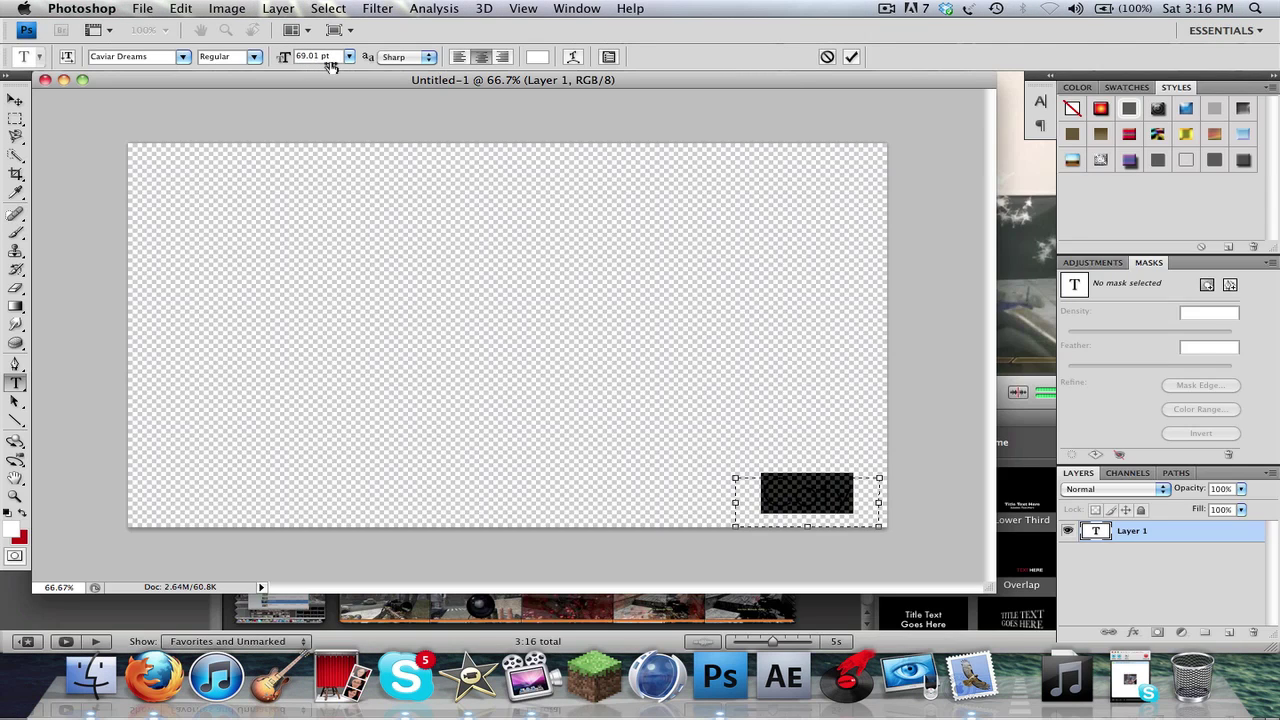
{"action": "left_click", "coordinate": [183, 56]}
{"action": "scroll", "coordinate": [180, 88], "scroll_direction": "up", "scroll_amount": 8}
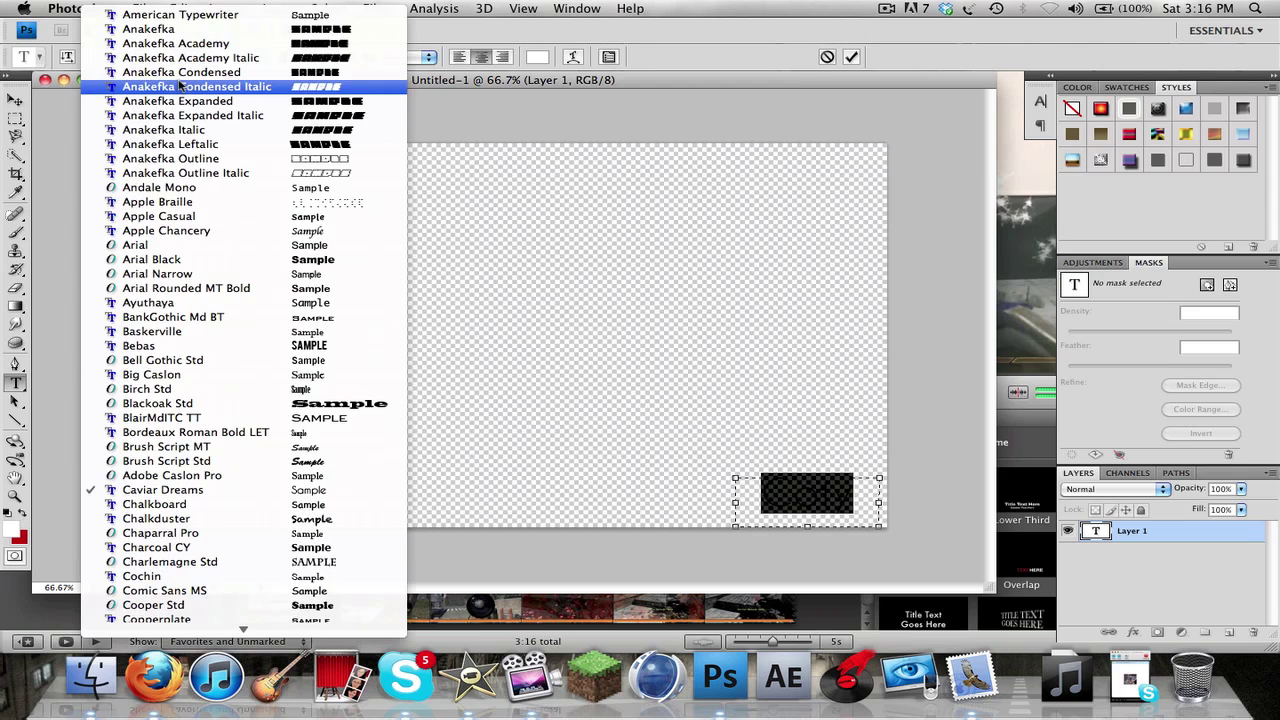
{"action": "left_click", "coordinate": [165, 31]}
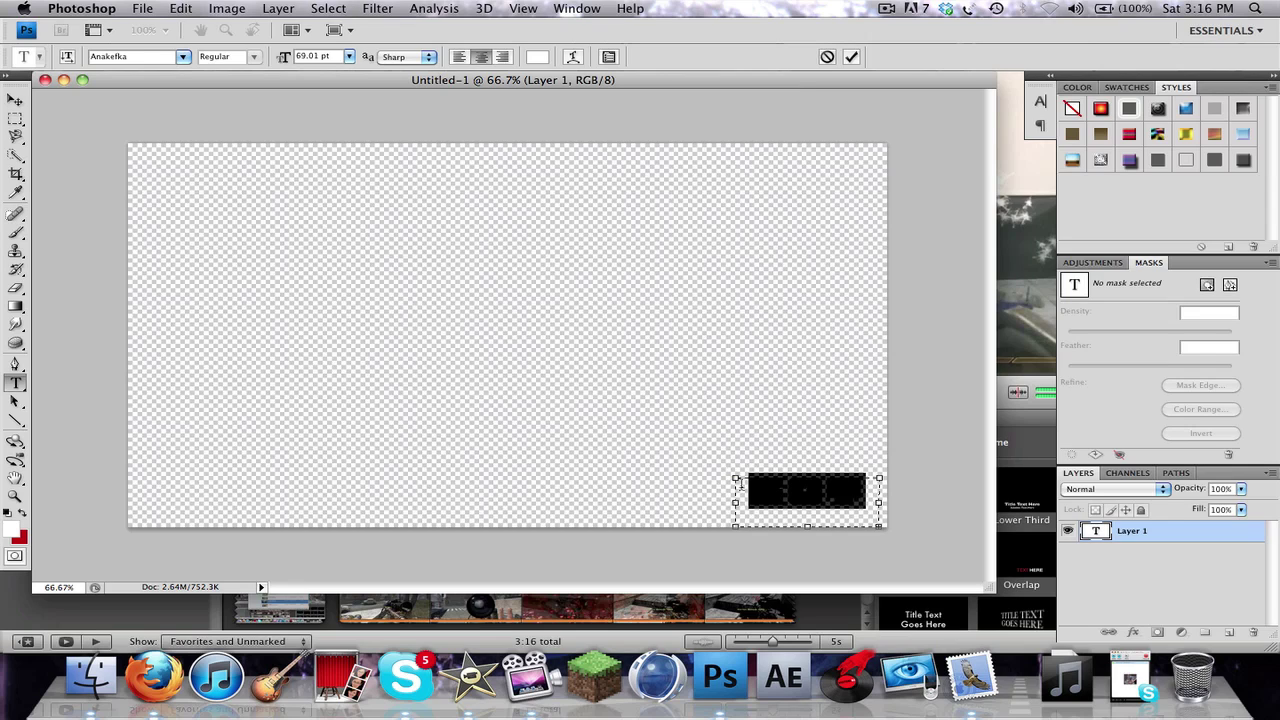
Step: Widen the text box so the whole watermark name fits, and position it in the canvas's lower-right corner
{"action": "left_click", "coordinate": [840, 498]}
{"action": "left_click_drag", "start_coordinate": [755, 494], "coordinate": [884, 478]}
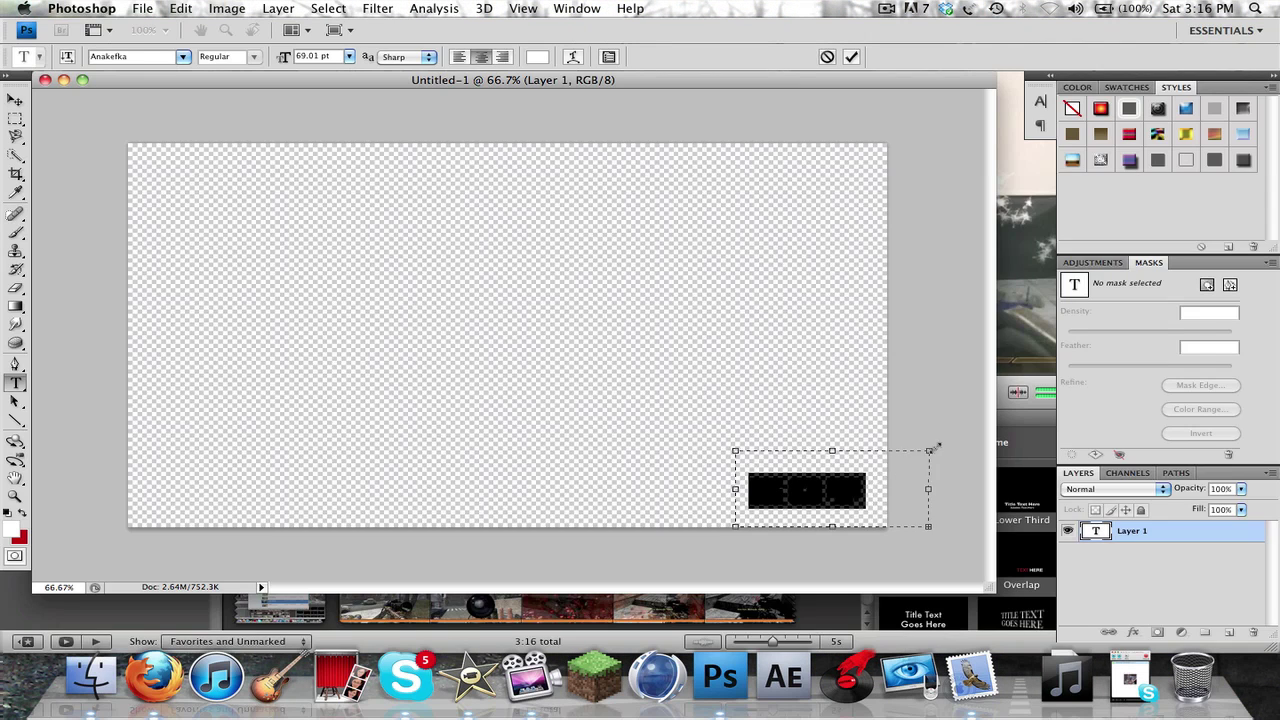
{"action": "left_click_drag", "start_coordinate": [936, 447], "coordinate": [950, 462]}
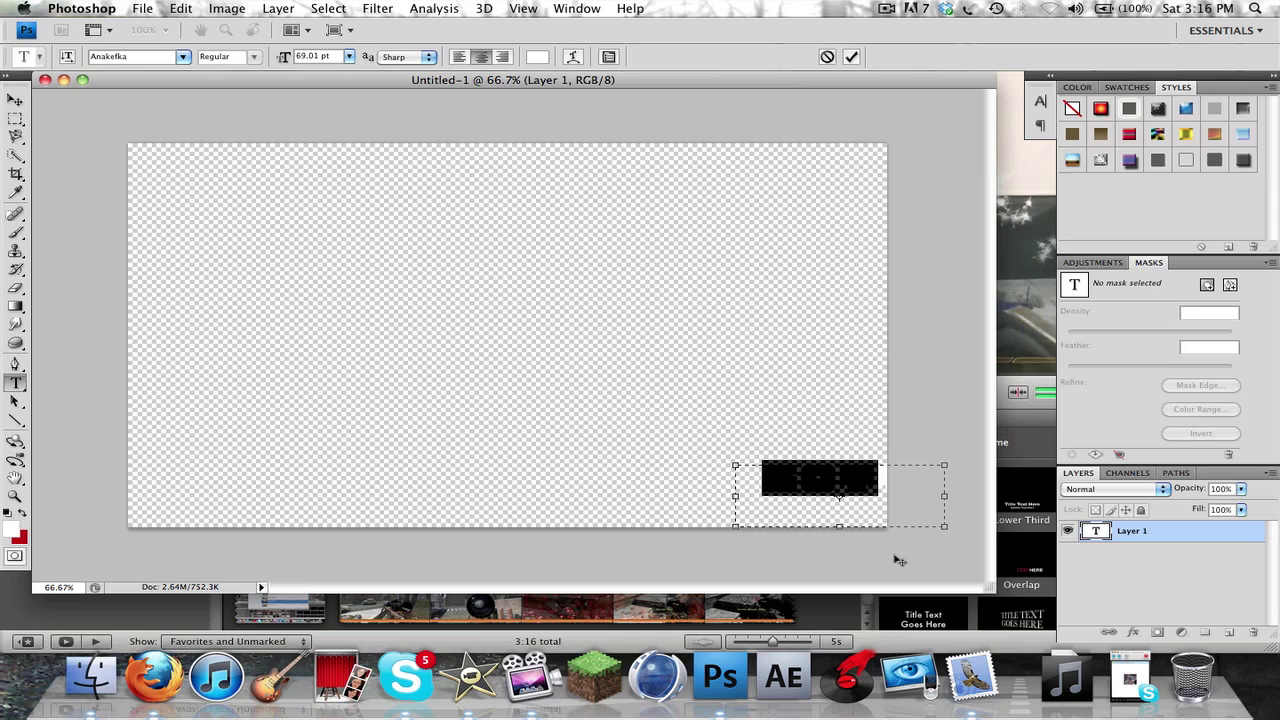
{"action": "left_click_drag", "start_coordinate": [899, 561], "coordinate": [866, 569]}
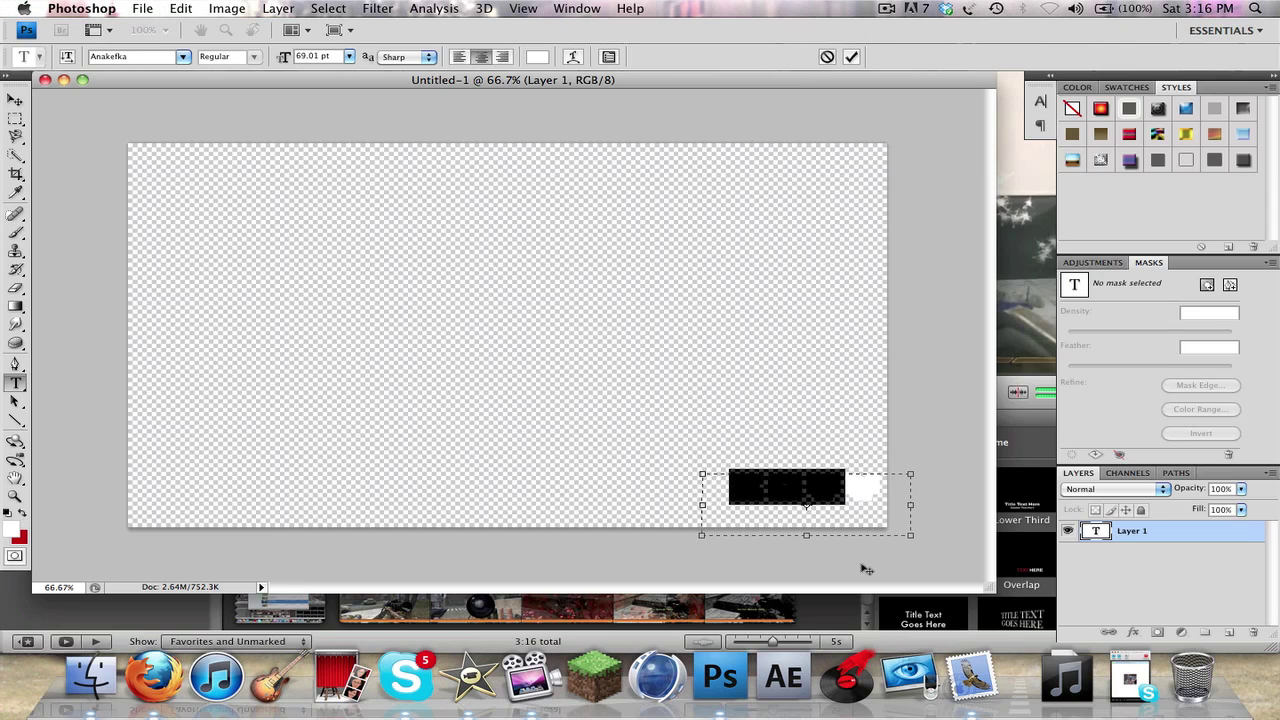
Step: Lower the watermark text layer's opacity to 32% and shift it slightly inward from the canvas's right edge
{"action": "left_click_drag", "start_coordinate": [1194, 500], "coordinate": [1131, 502]}
{"action": "left_click", "coordinate": [899, 505]}
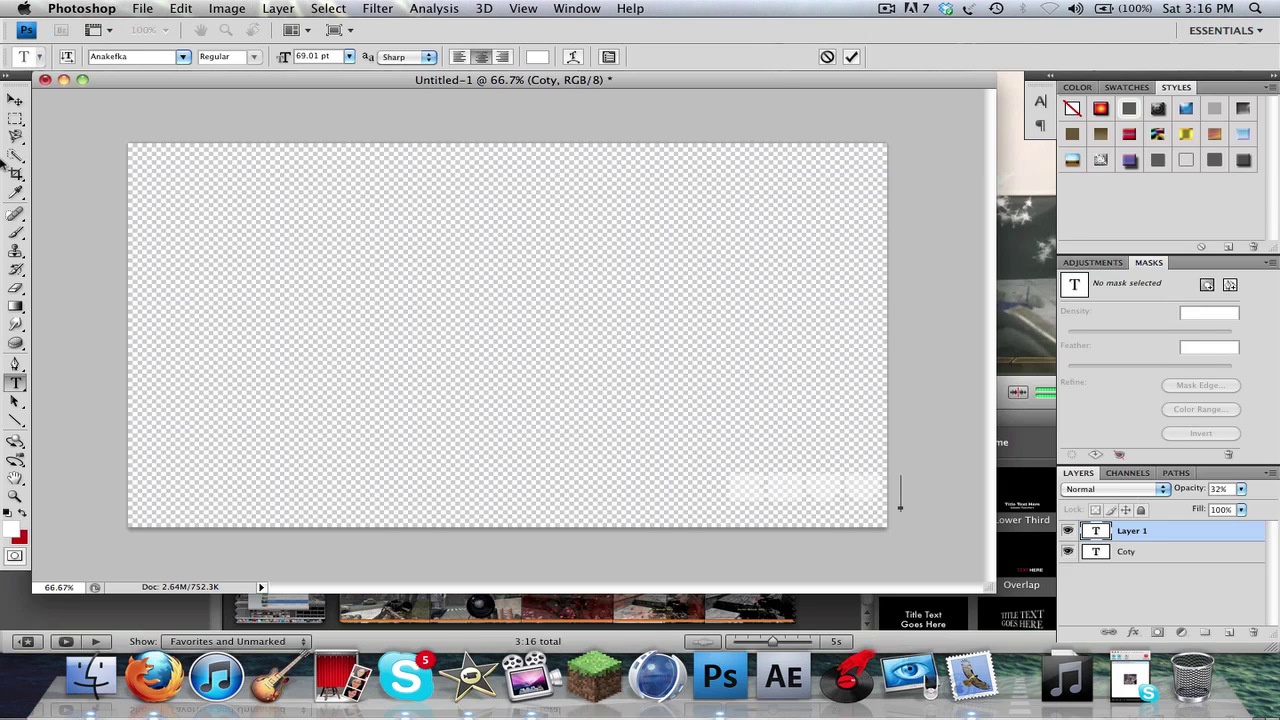
{"action": "left_click", "coordinate": [12, 104]}
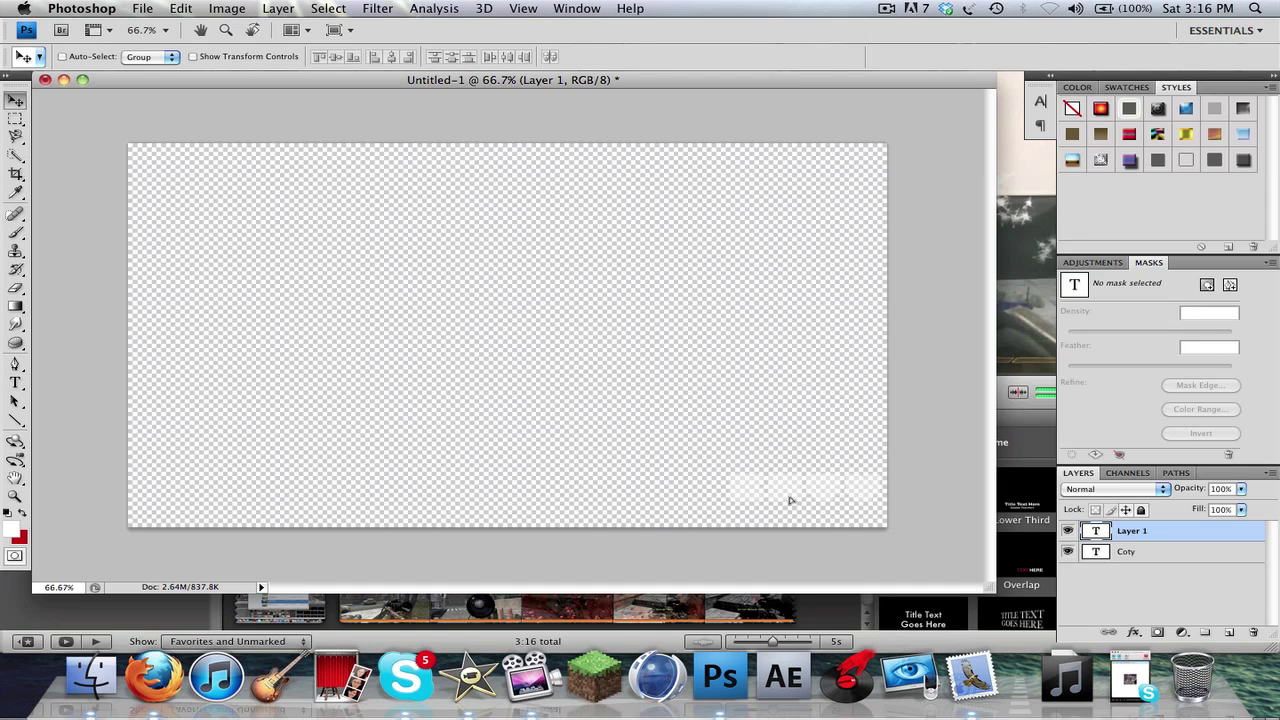
{"action": "left_click", "coordinate": [1146, 551]}
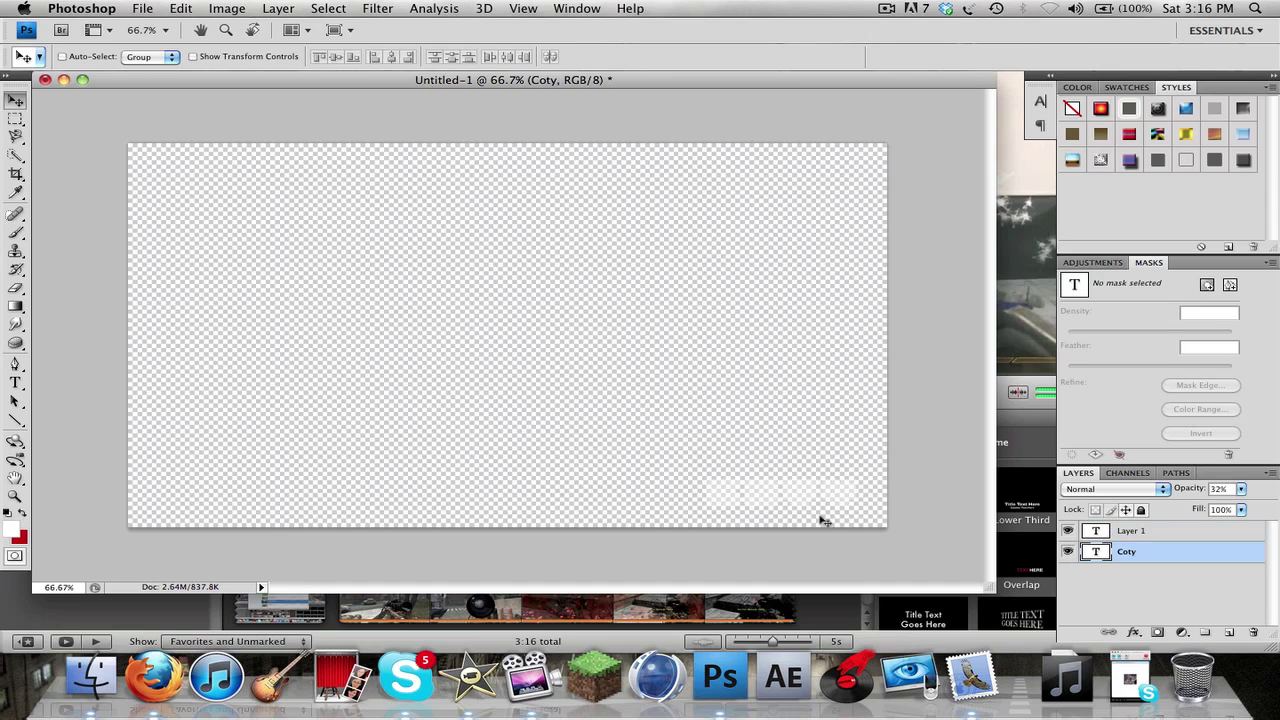
Step: Save a copy of the image to the Desktop as watermark.png in PNG format
{"action": "left_click", "coordinate": [142, 8]}
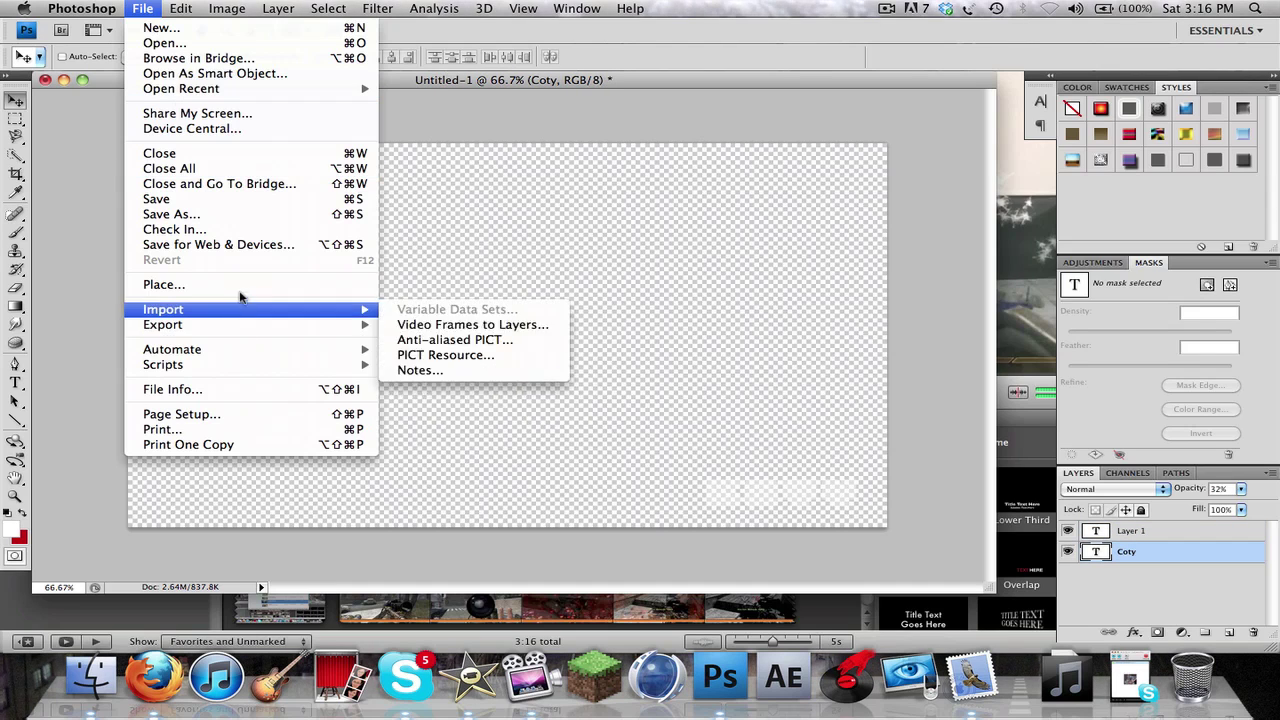
{"action": "left_click", "coordinate": [210, 217]}
{"action": "left_click", "coordinate": [590, 210]}
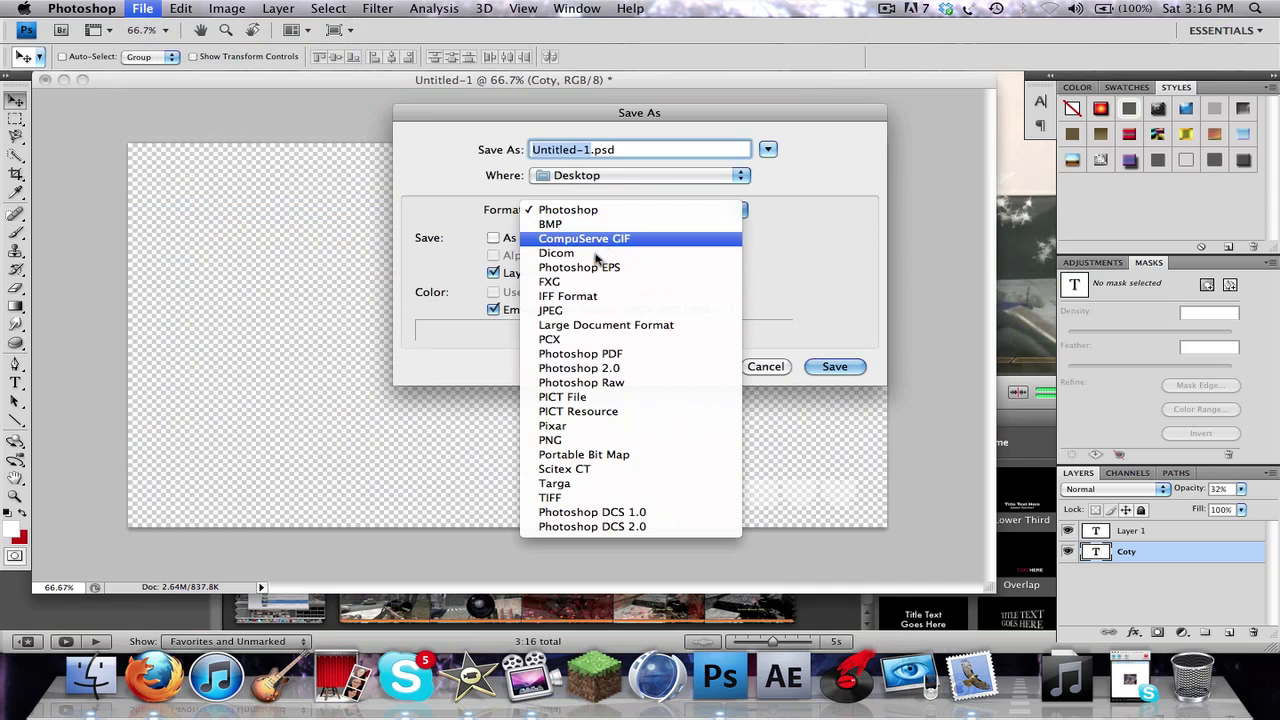
{"action": "left_click", "coordinate": [585, 442]}
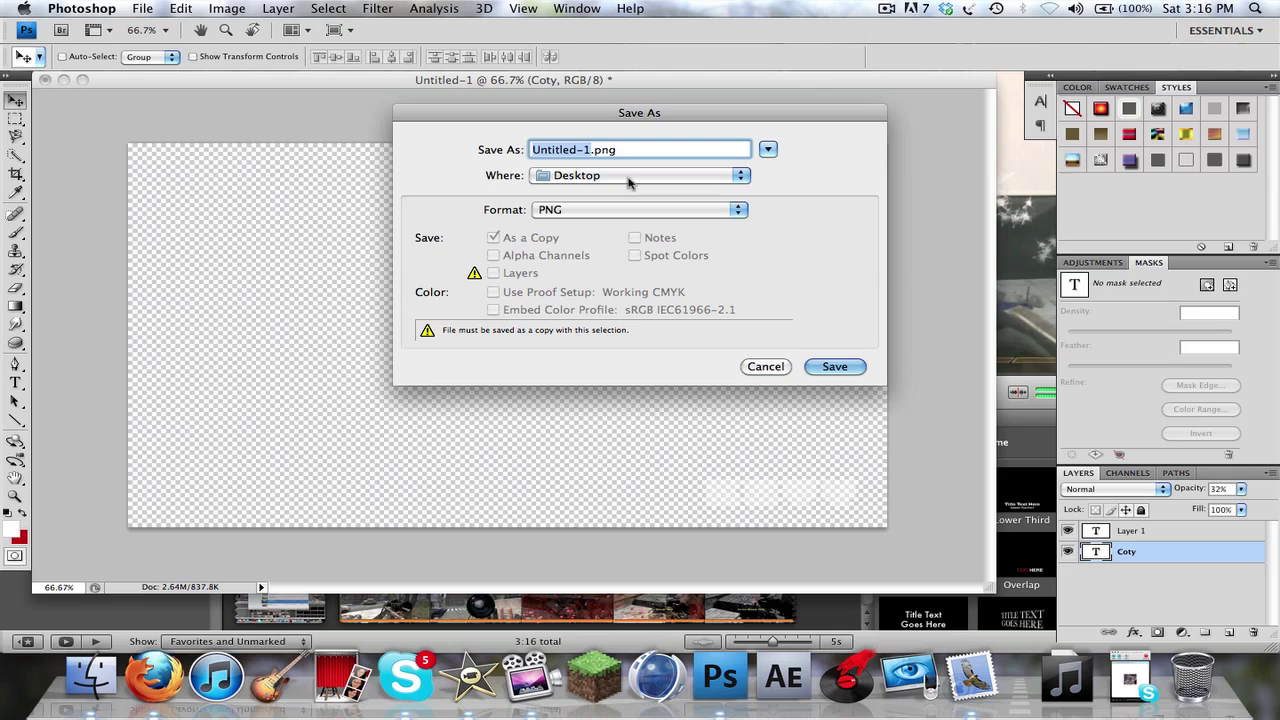
{"action": "type", "text": "watermark"}
{"action": "left_click", "coordinate": [830, 366]}
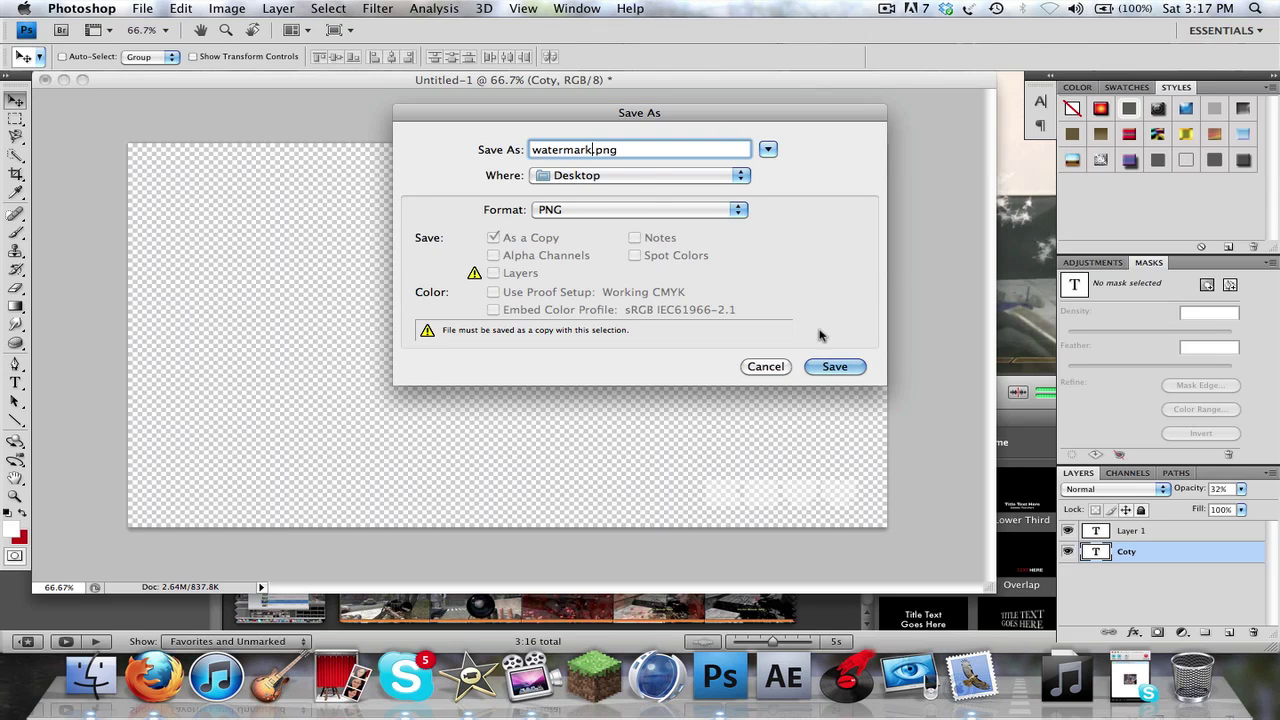
{"action": "left_click", "coordinate": [660, 245]}
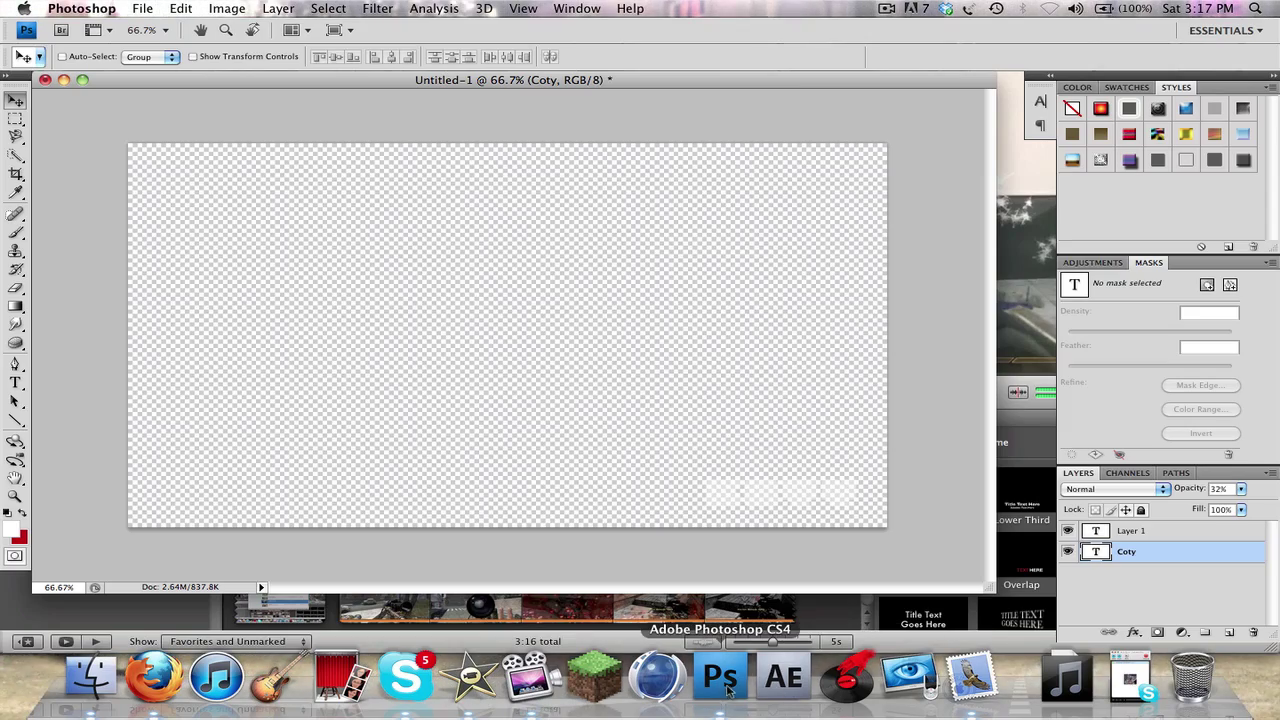
Step: Hide Photoshop, lower the iMovie window, and clear away the Finder, browser and Skype windows to expose the desktop files
{"action": "left_click_drag", "start_coordinate": [728, 690], "coordinate": [683, 621]}
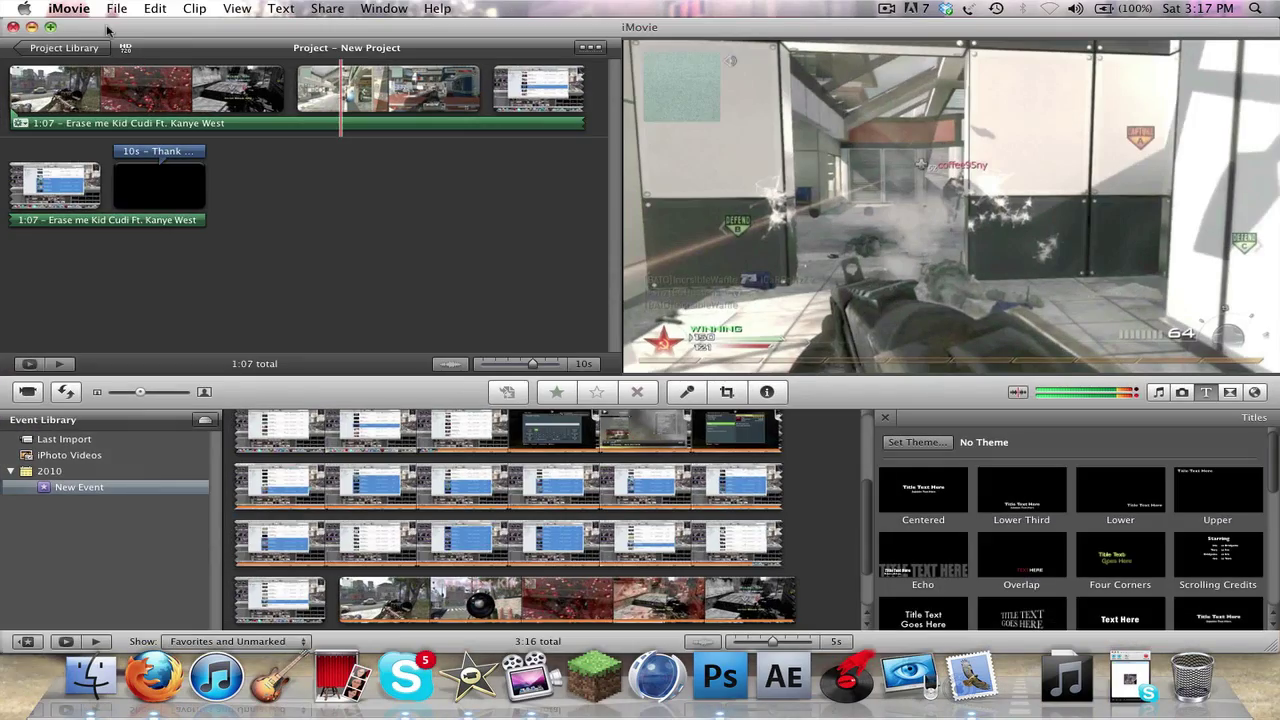
{"action": "left_click_drag", "start_coordinate": [107, 30], "coordinate": [86, 316]}
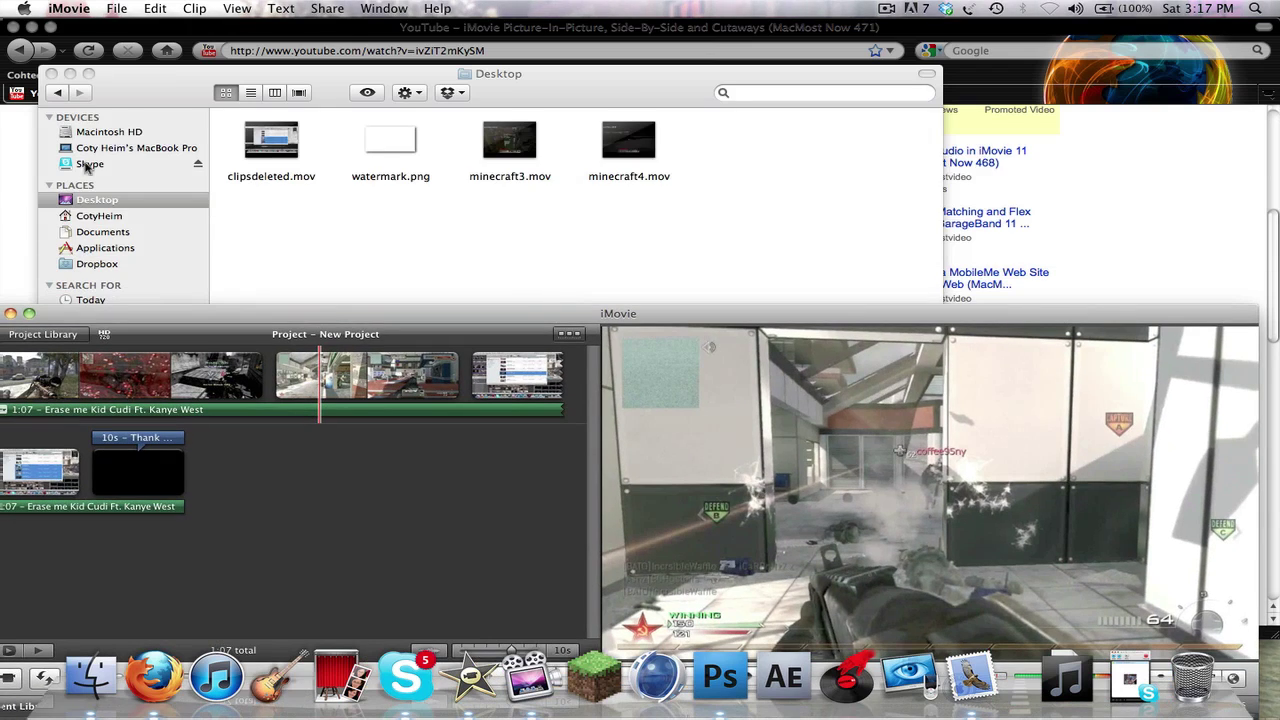
{"action": "left_click", "coordinate": [51, 76]}
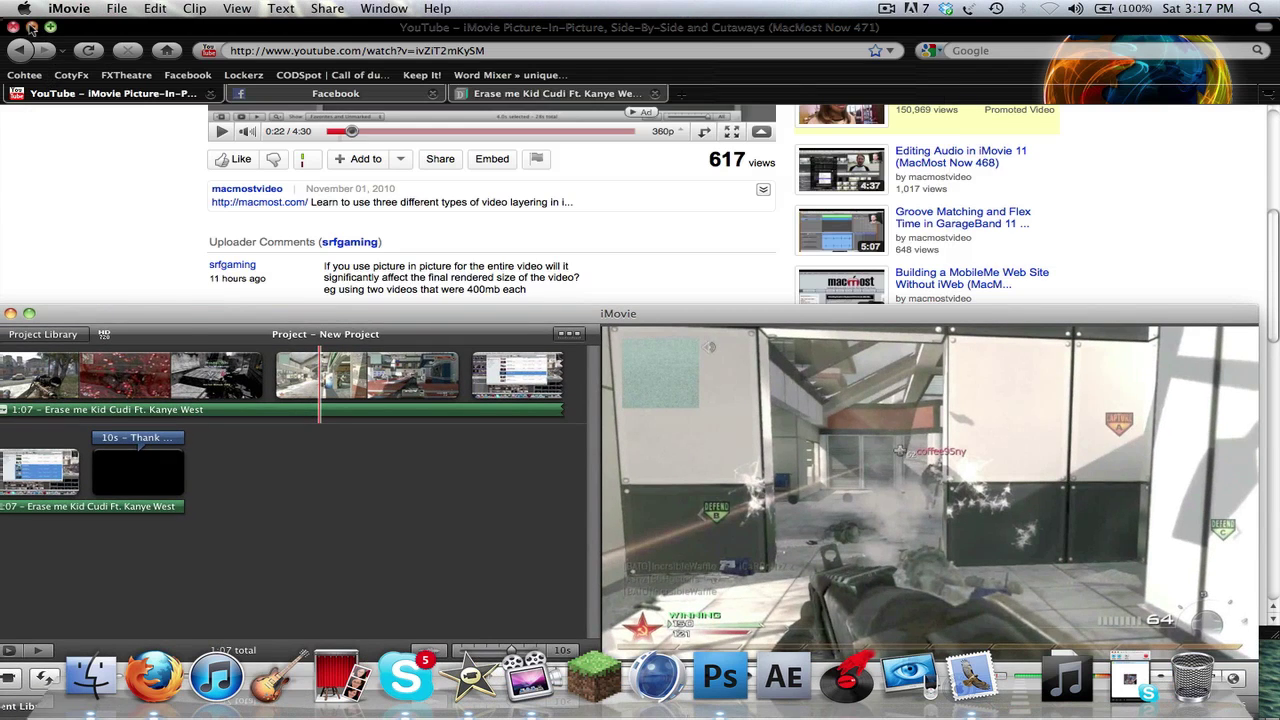
{"action": "left_click", "coordinate": [31, 27]}
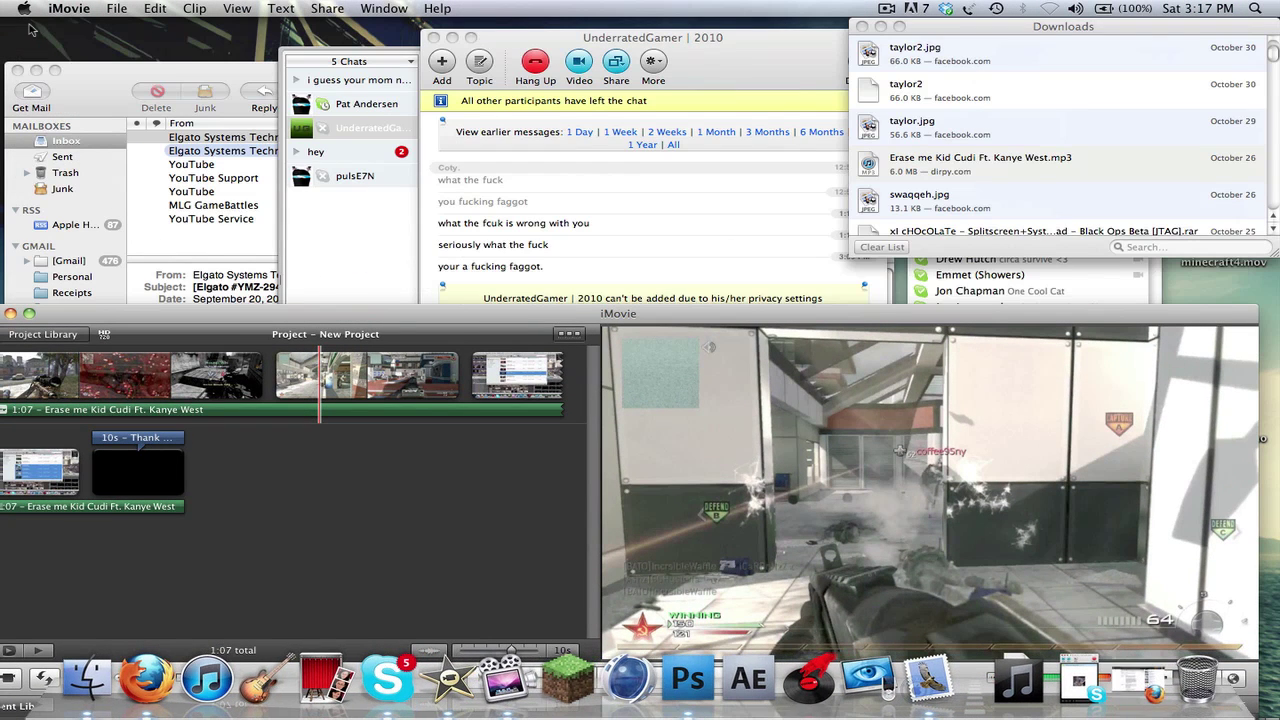
{"action": "left_click", "coordinate": [433, 37]}
{"action": "left_click", "coordinate": [786, 174]}
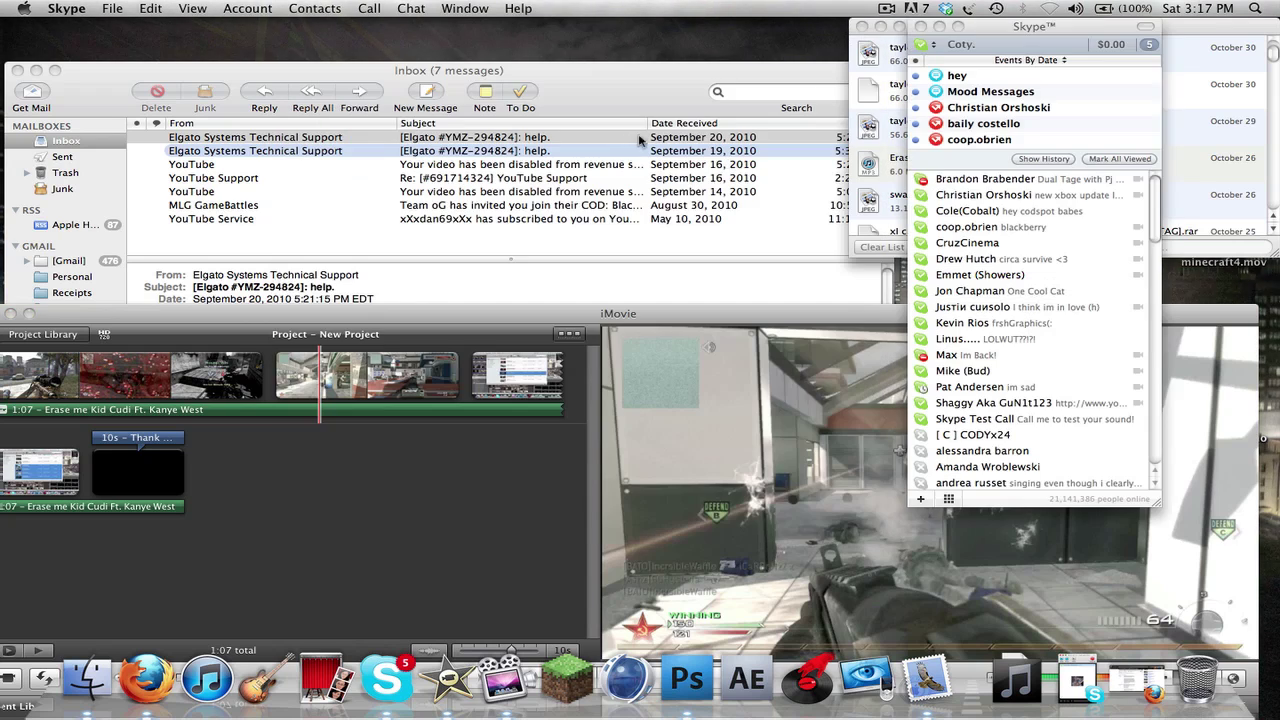
{"action": "left_click", "coordinate": [920, 27]}
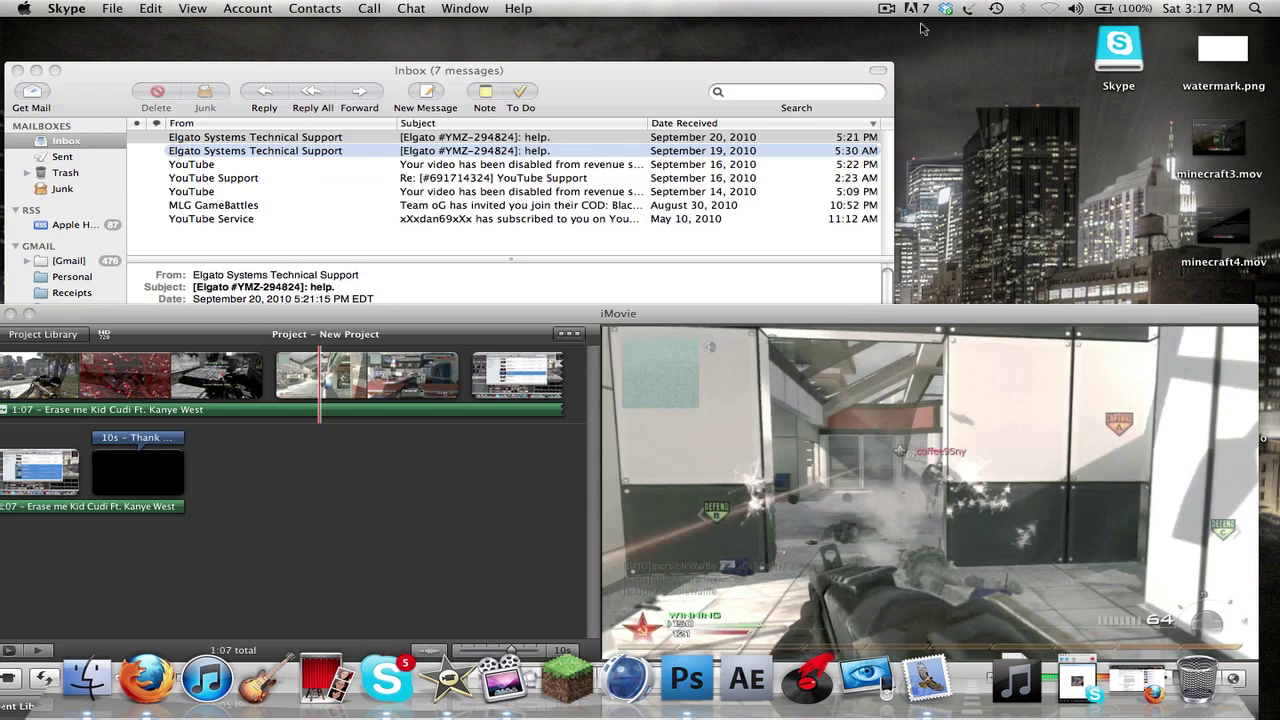
Step: Reposition the iMovie window so its timeline and the desktop's watermark.png are both reachable, and try to add the image to the first gameplay clip
{"action": "left_click_drag", "start_coordinate": [1217, 50], "coordinate": [450, 530]}
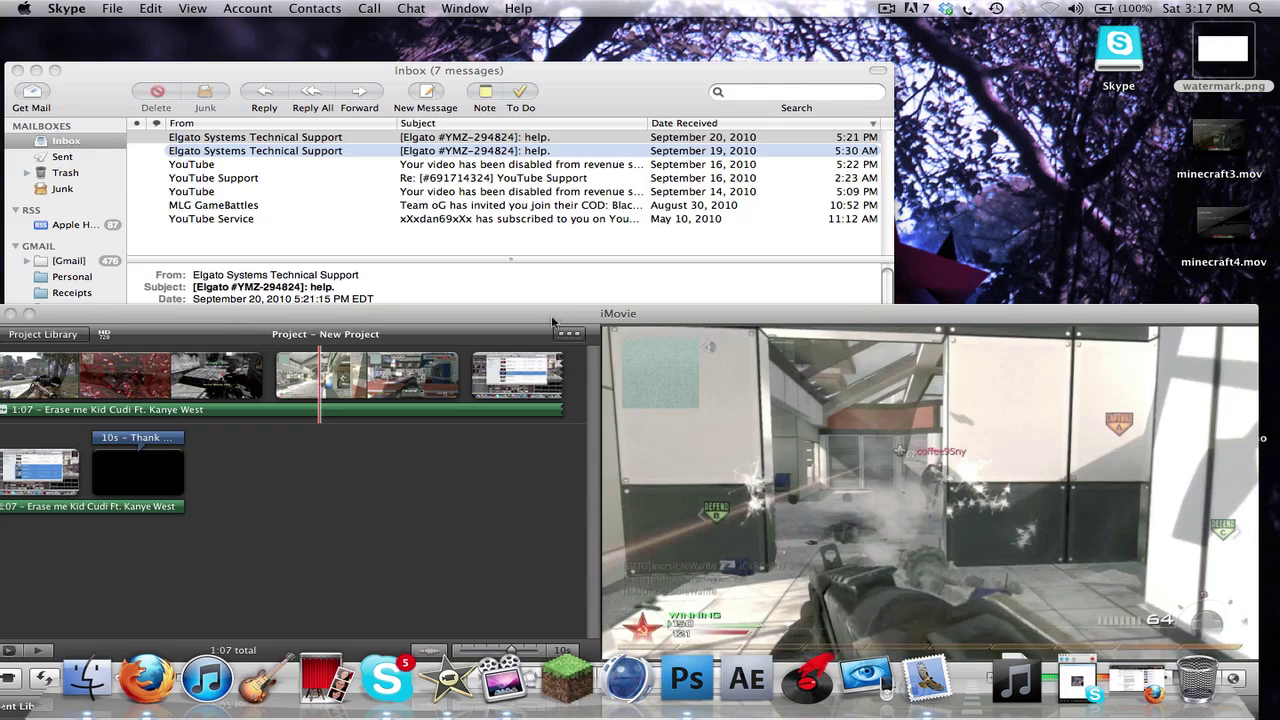
{"action": "left_click_drag", "start_coordinate": [552, 318], "coordinate": [265, 6]}
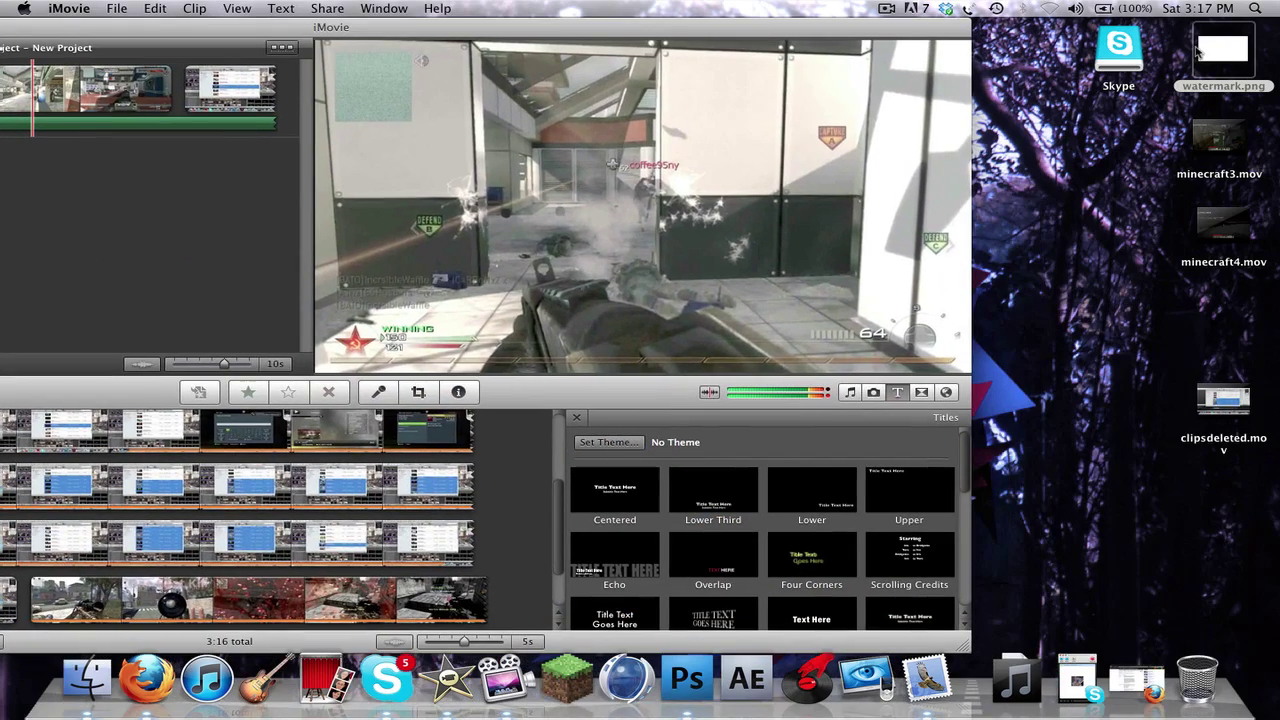
{"action": "left_click_drag", "start_coordinate": [1198, 52], "coordinate": [494, 540]}
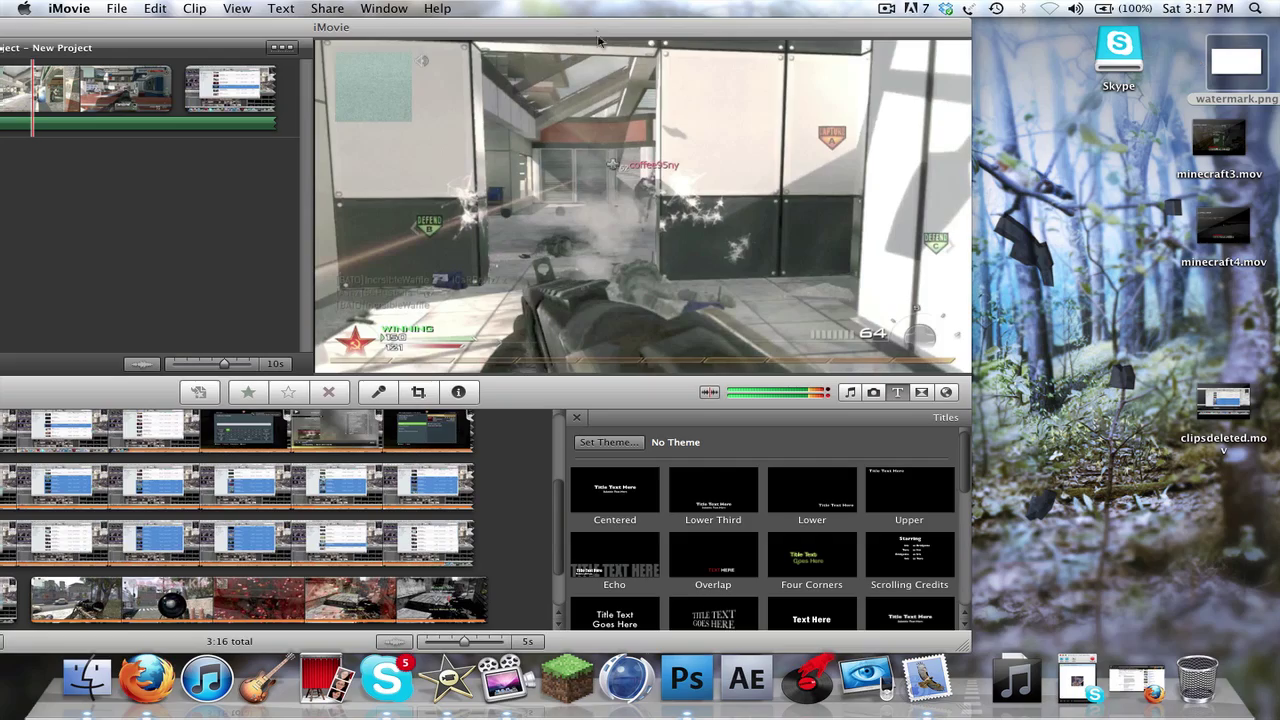
{"action": "left_click_drag", "start_coordinate": [598, 28], "coordinate": [1202, 135]}
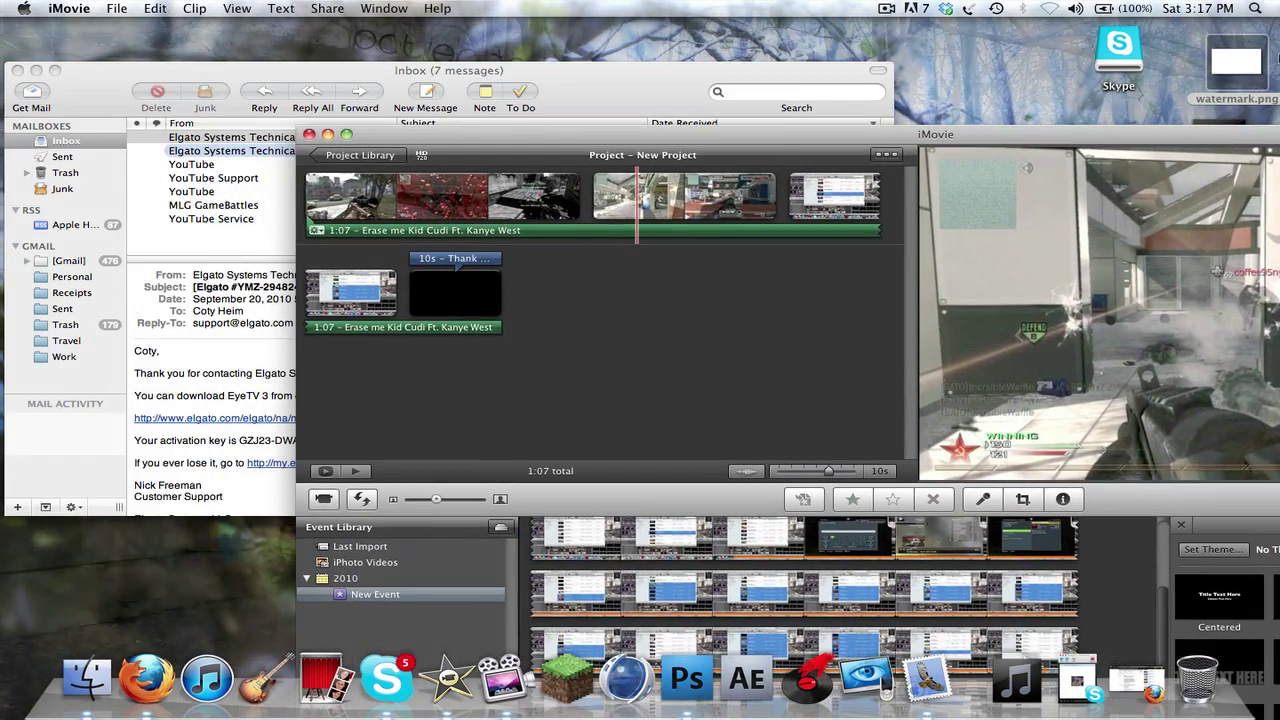
{"action": "left_click_drag", "start_coordinate": [1233, 60], "coordinate": [441, 201]}
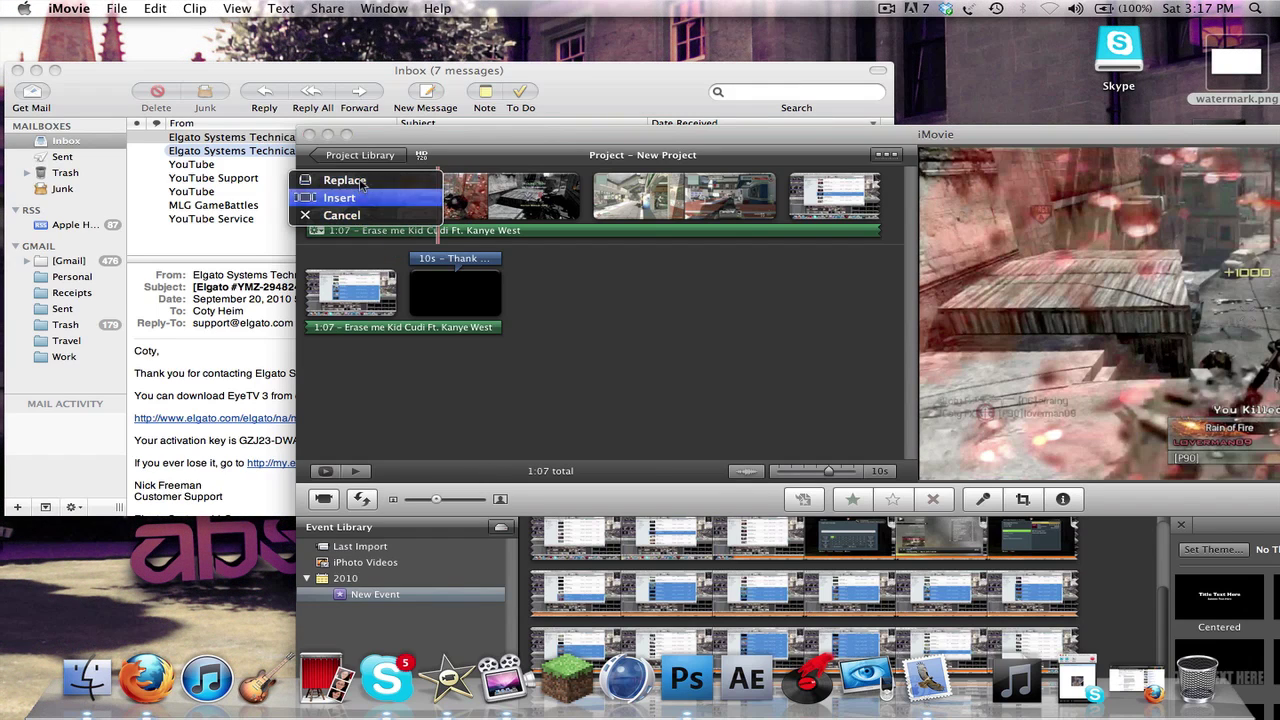
{"action": "left_click", "coordinate": [341, 215]}
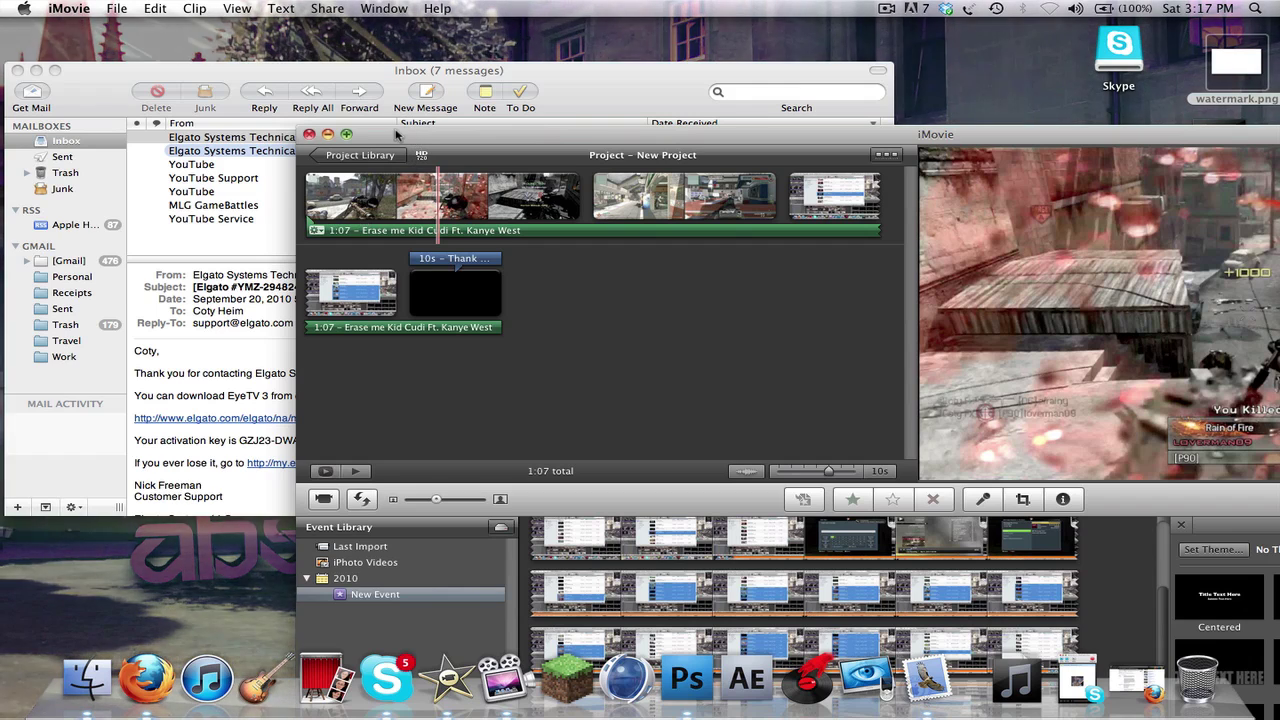
Step: Turn on Show Advanced Tools in the iMovie general preferences
{"action": "left_click", "coordinate": [117, 8]}
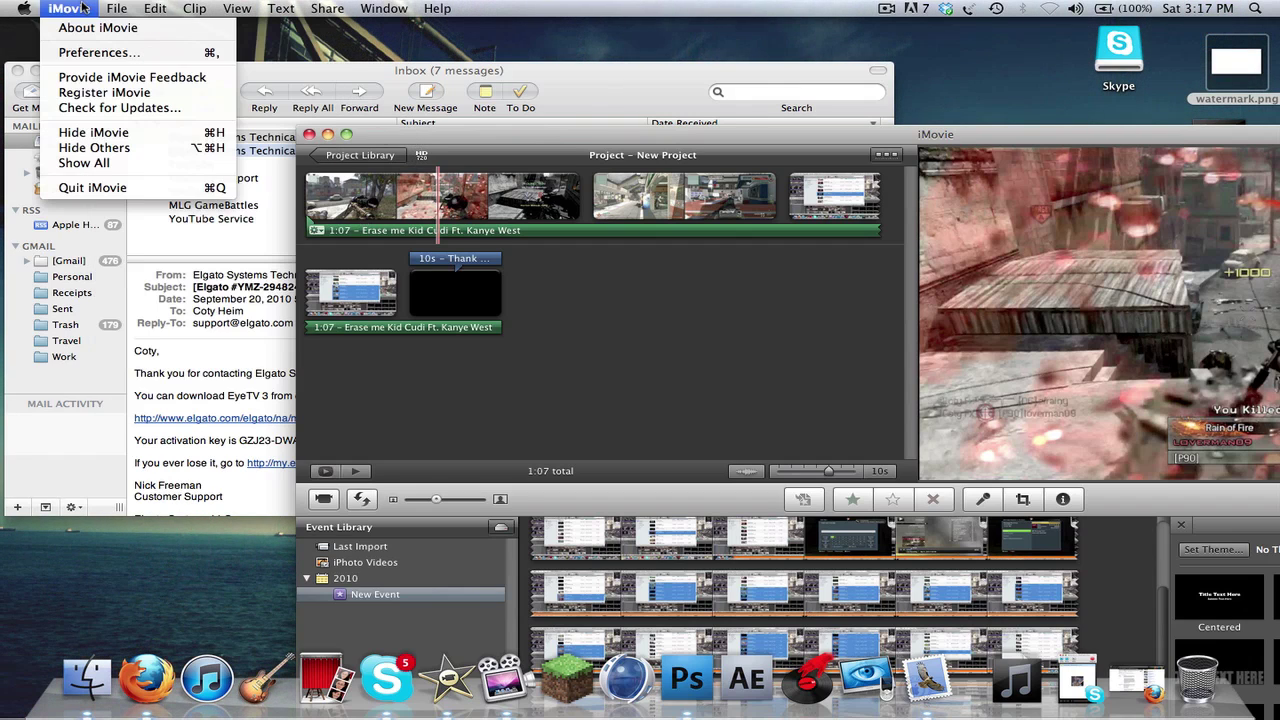
{"action": "left_click", "coordinate": [86, 50]}
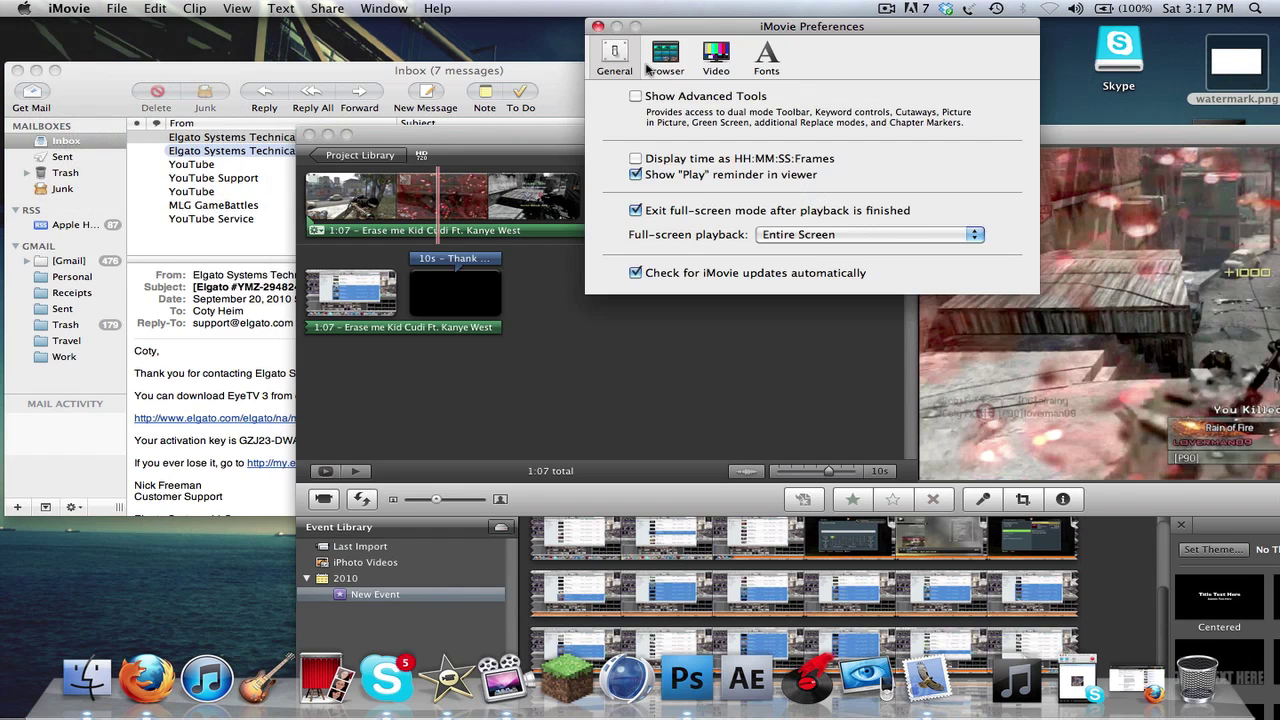
{"action": "left_click", "coordinate": [636, 97]}
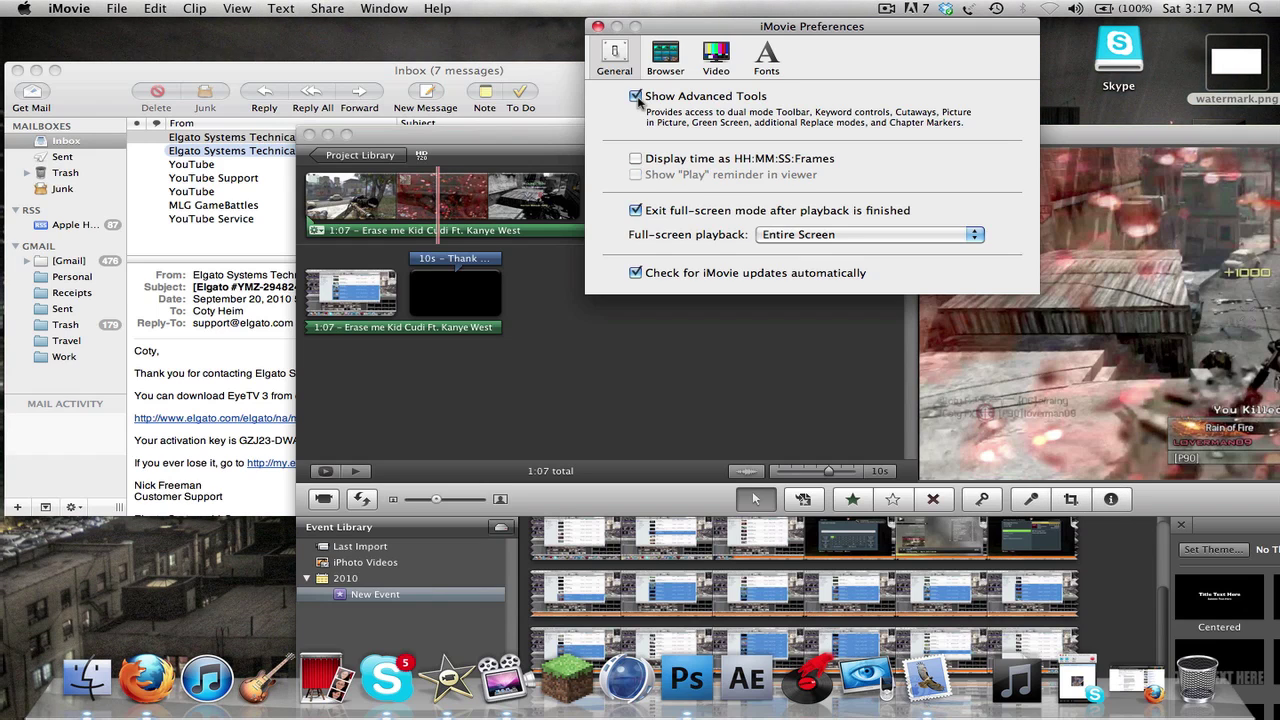
{"action": "left_click", "coordinate": [597, 27]}
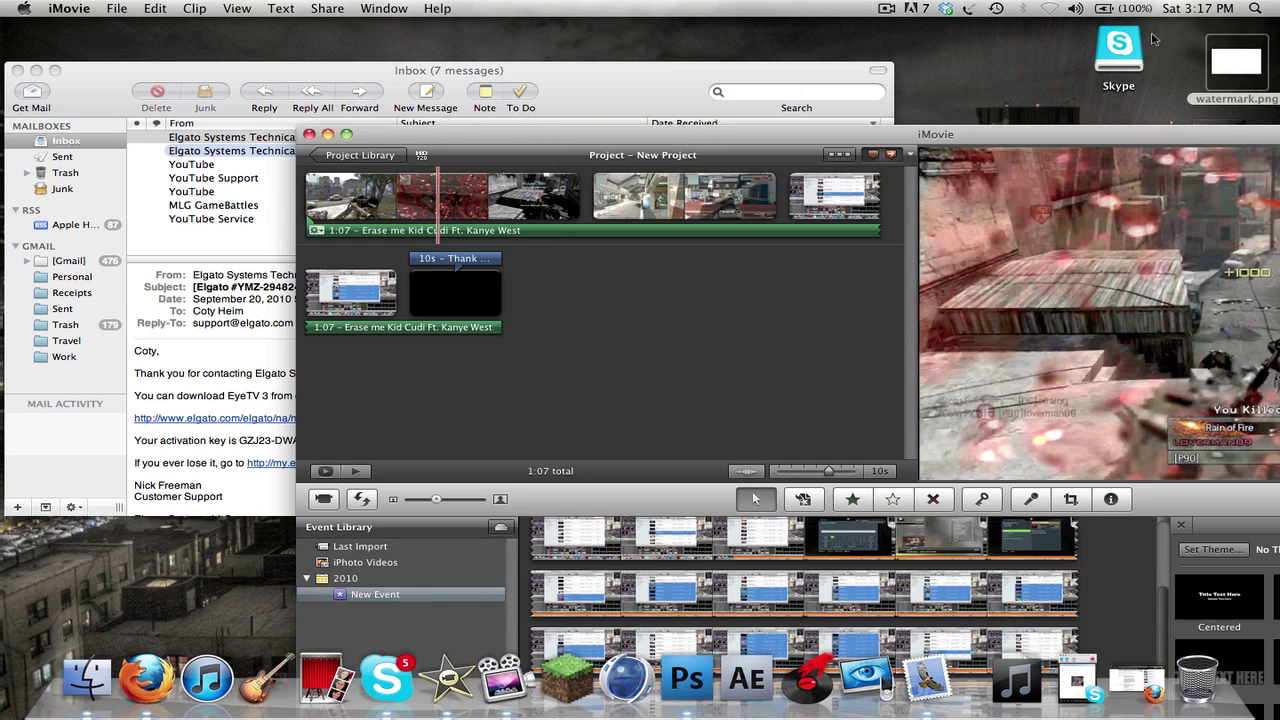
Step: Add watermark.png from the desktop over the first gameplay clip as Picture in Picture and accept the modification of the shared project
{"action": "left_click_drag", "start_coordinate": [1237, 62], "coordinate": [438, 210]}
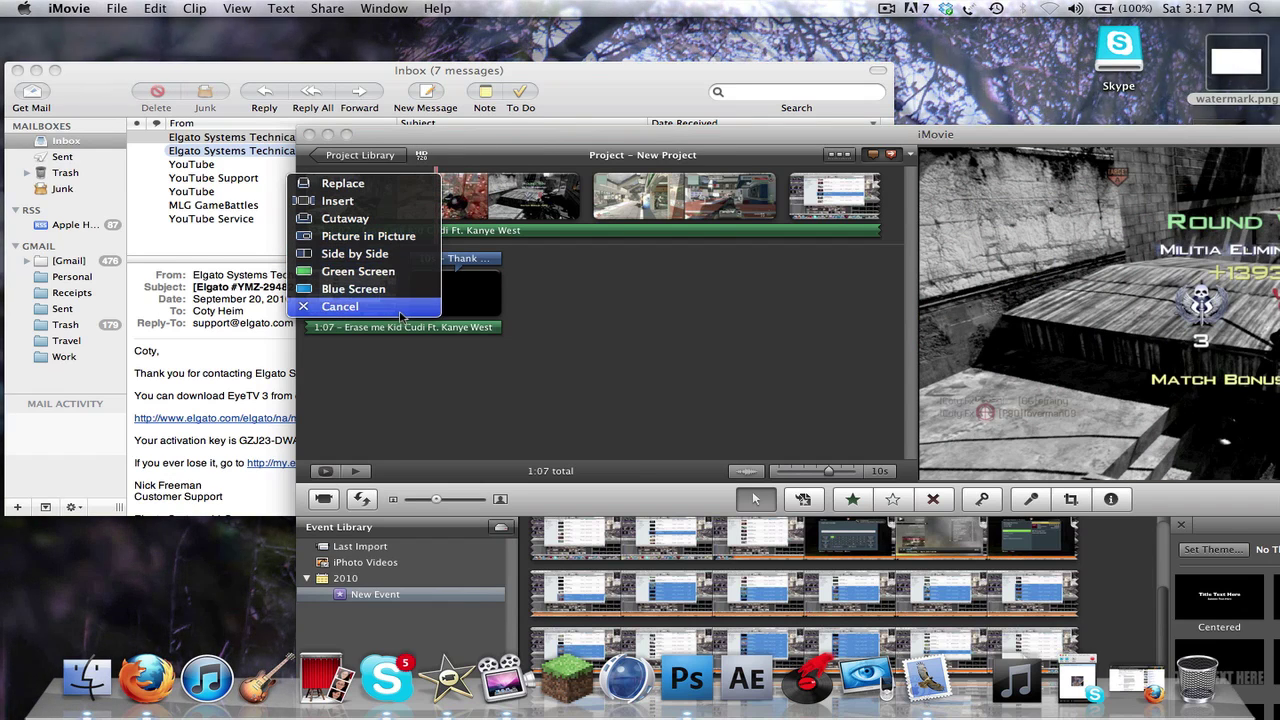
{"action": "left_click", "coordinate": [388, 237]}
{"action": "left_click_drag", "start_coordinate": [625, 138], "coordinate": [289, 8]}
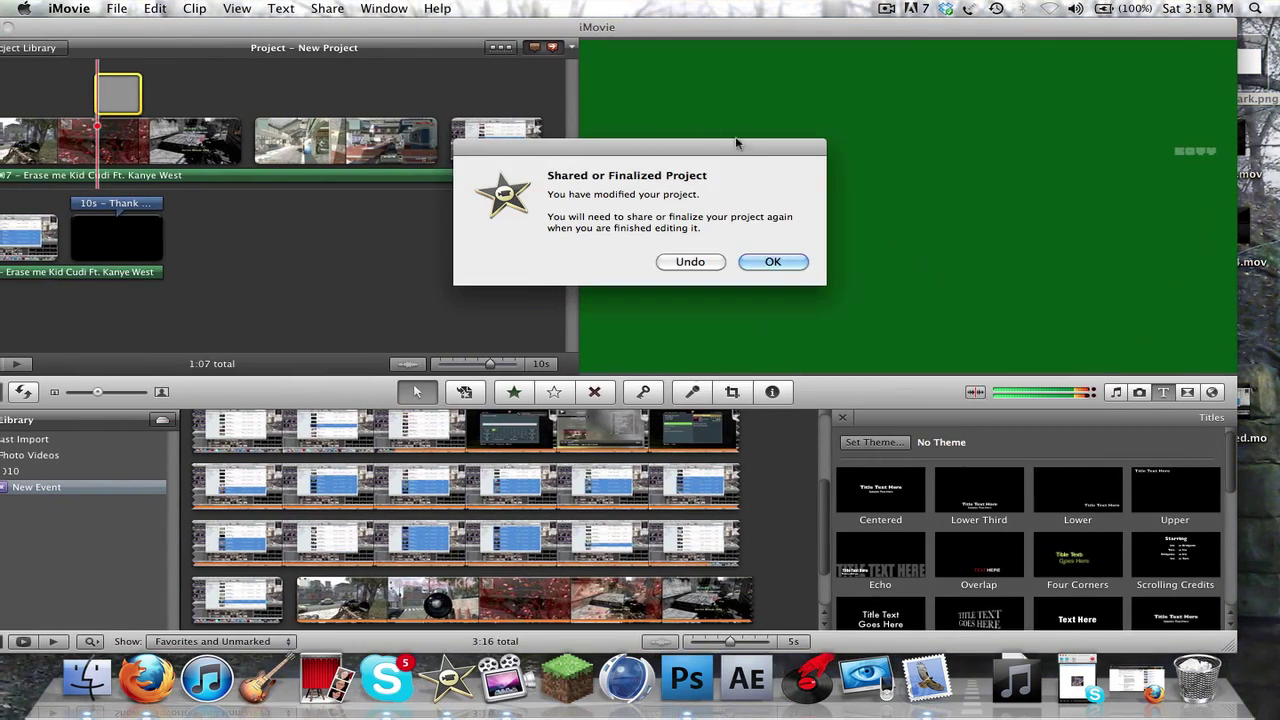
{"action": "left_click", "coordinate": [771, 262]}
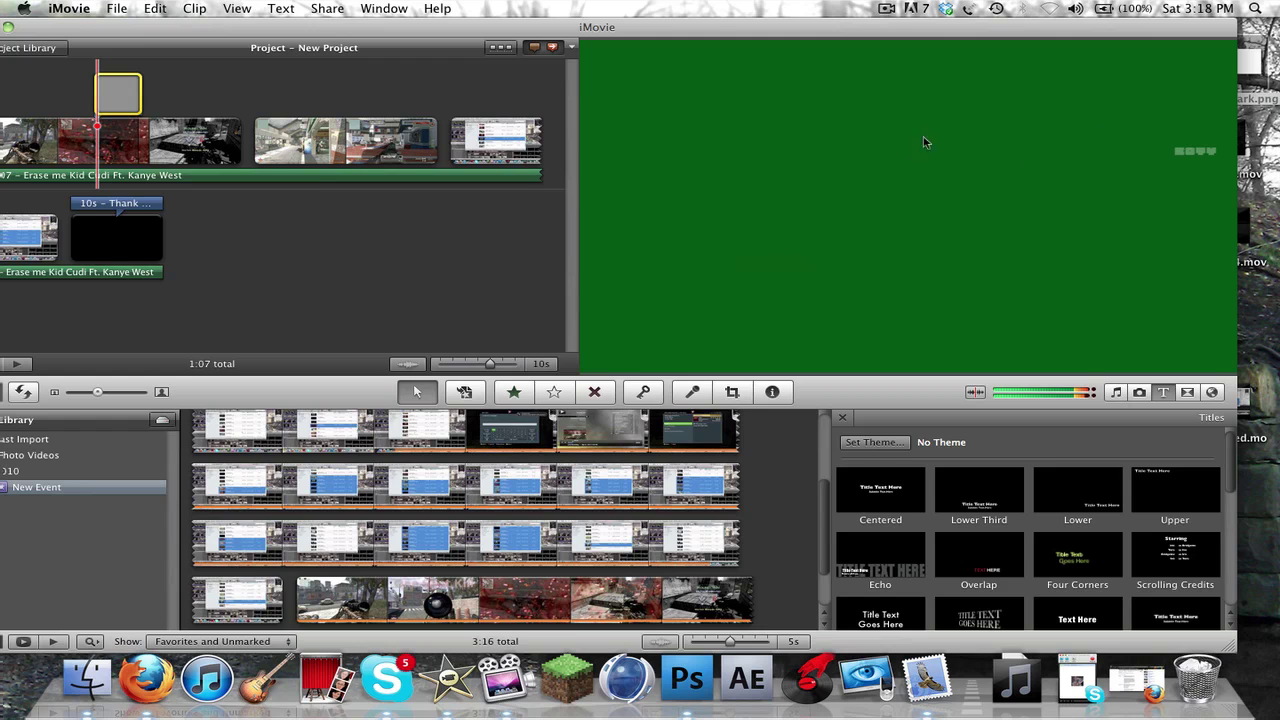
Step: Move the watermark overlay to the frame's lower-right corner, enlarge it to cover the whole video frame, and finish the overlay adjustment
{"action": "left_click", "coordinate": [103, 136]}
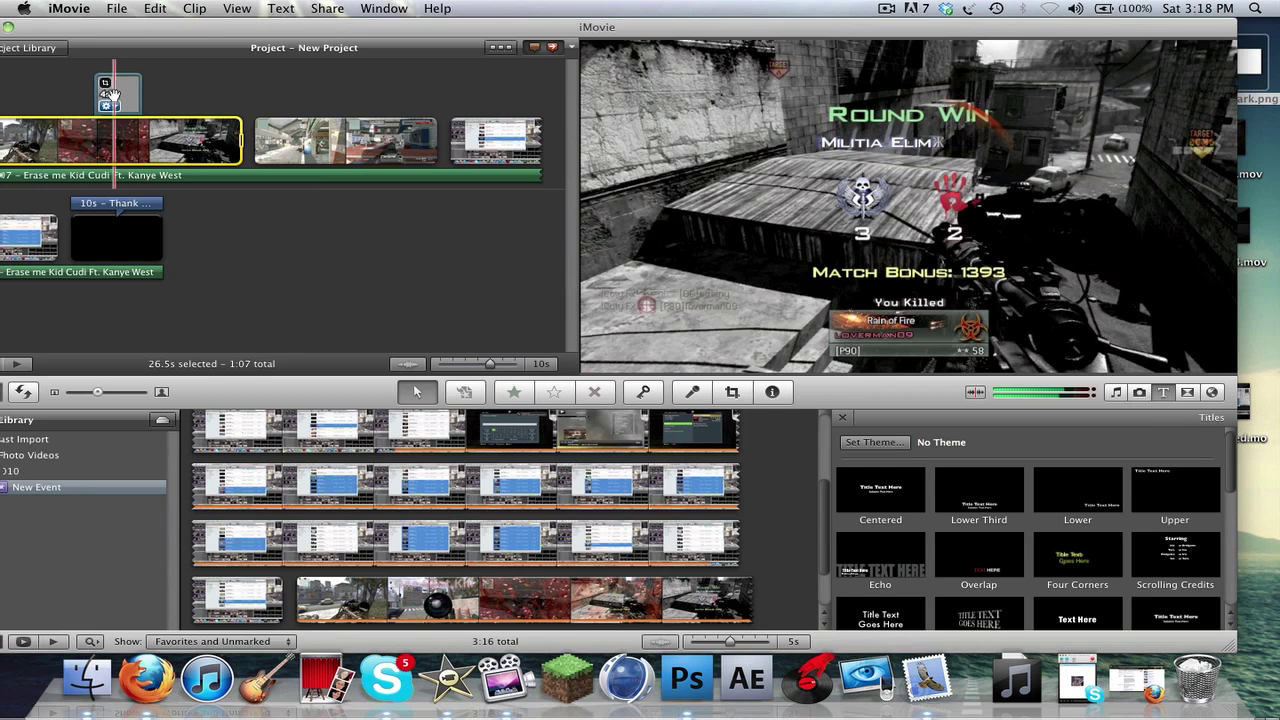
{"action": "left_click", "coordinate": [112, 98]}
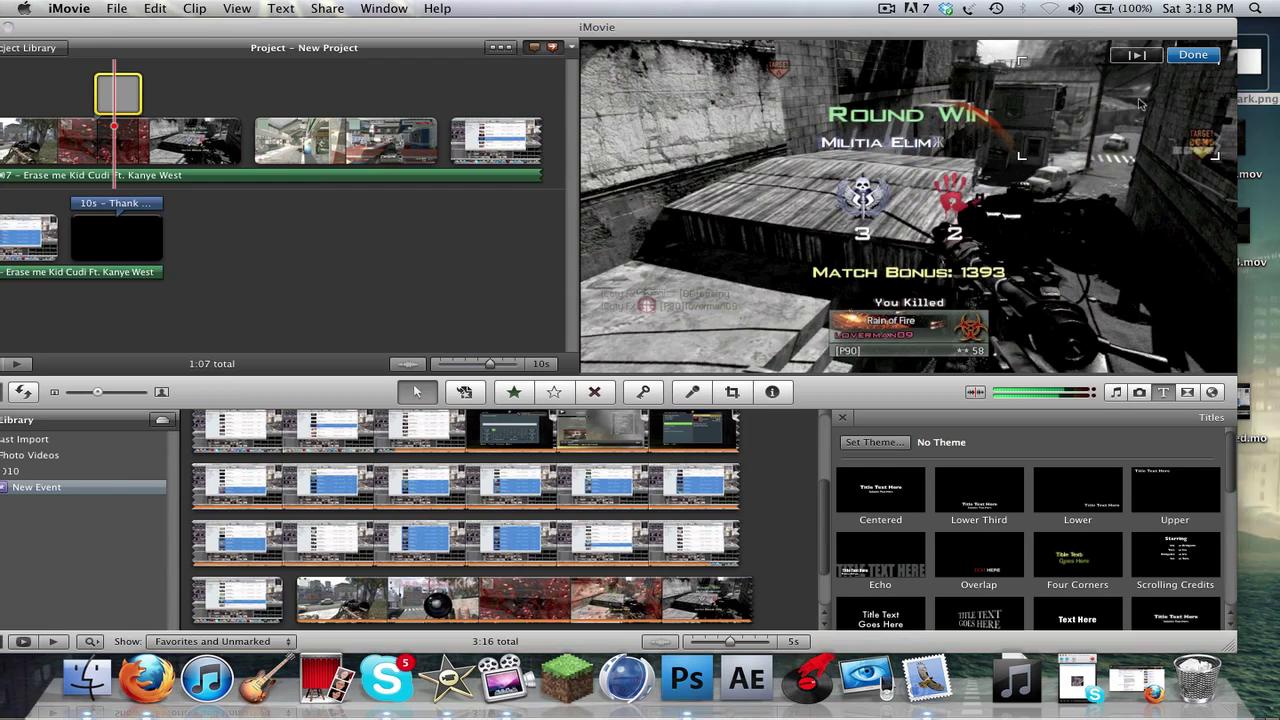
{"action": "left_click_drag", "start_coordinate": [1210, 157], "coordinate": [1216, 368]}
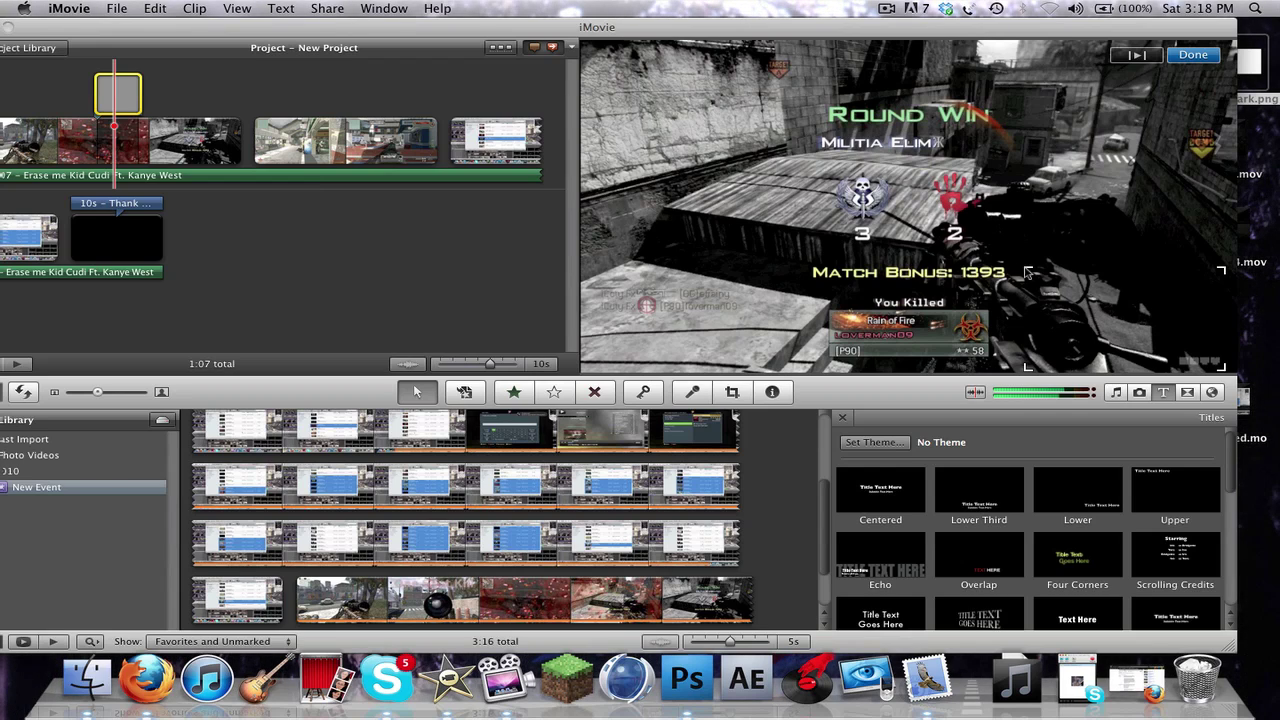
{"action": "left_click_drag", "start_coordinate": [1017, 266], "coordinate": [596, 10]}
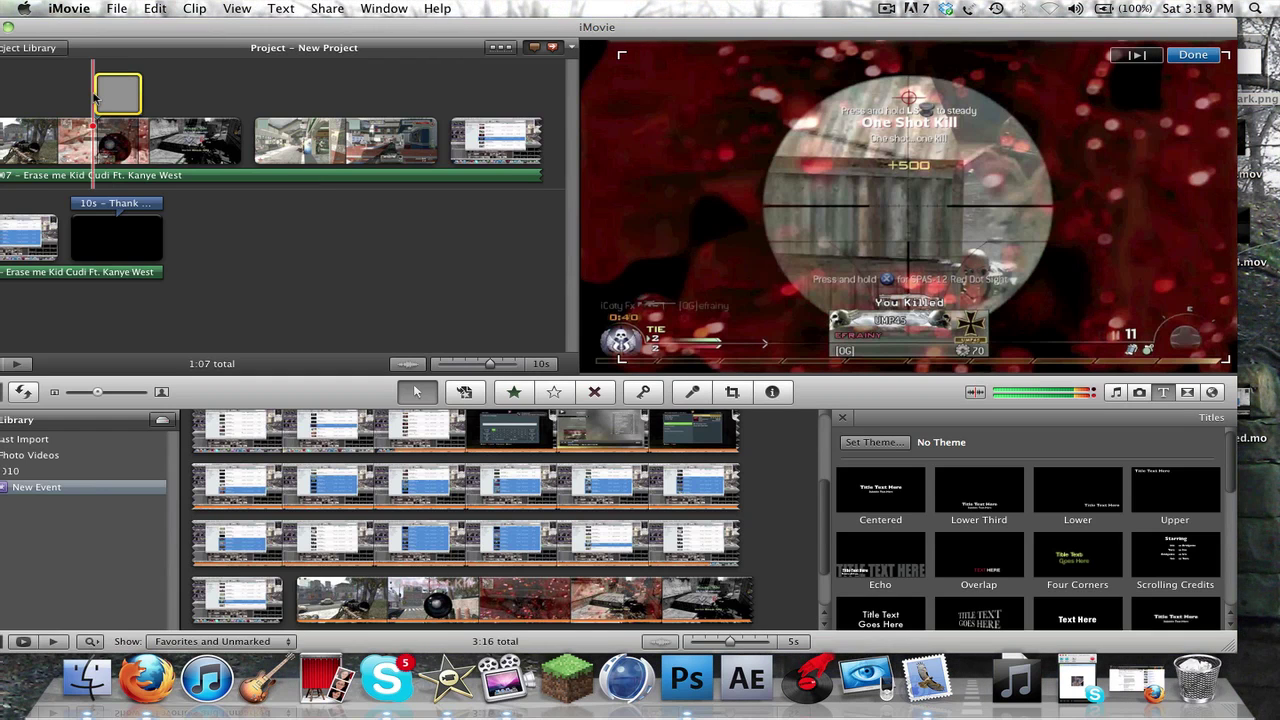
{"action": "left_click", "coordinate": [1193, 54]}
{"action": "key", "text": "space"}
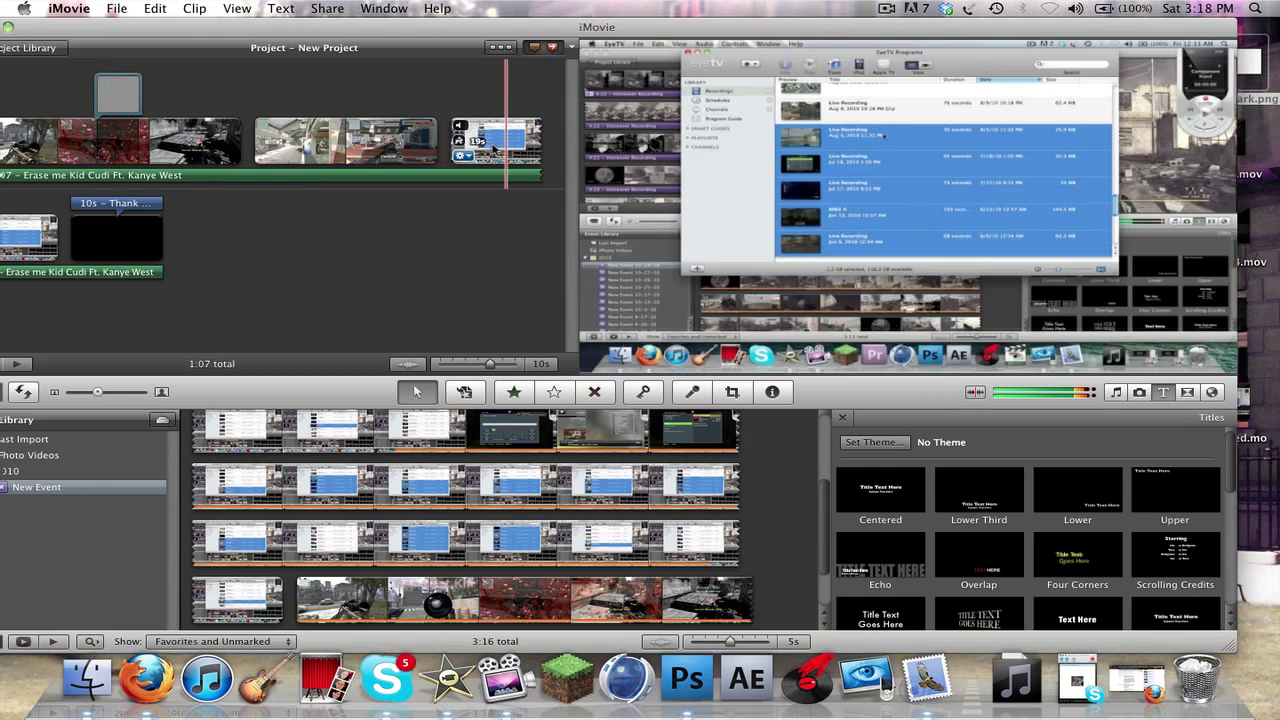
Step: Bring the whole iMovie window into view and select the first gameplay clip at the watermark to check it in the preview
{"action": "left_click_drag", "start_coordinate": [299, 31], "coordinate": [331, 32]}
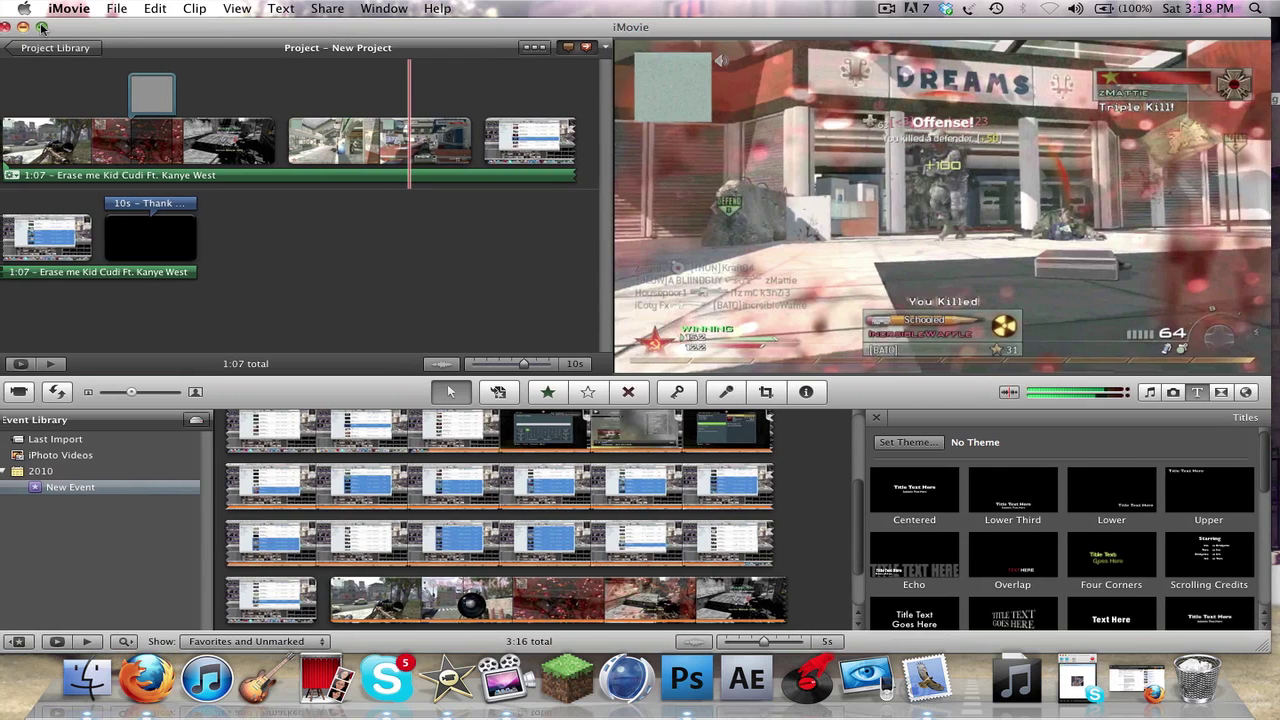
{"action": "left_click_drag", "start_coordinate": [79, 28], "coordinate": [90, 26]}
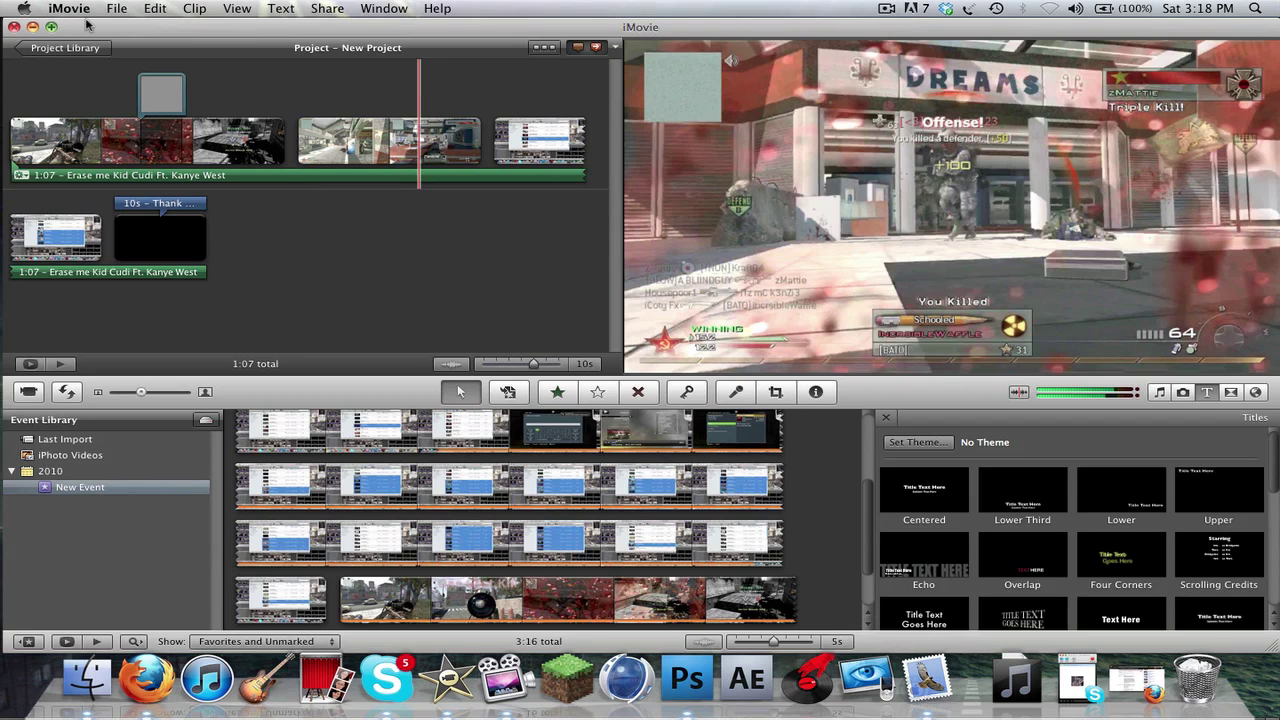
{"action": "left_click", "coordinate": [157, 146]}
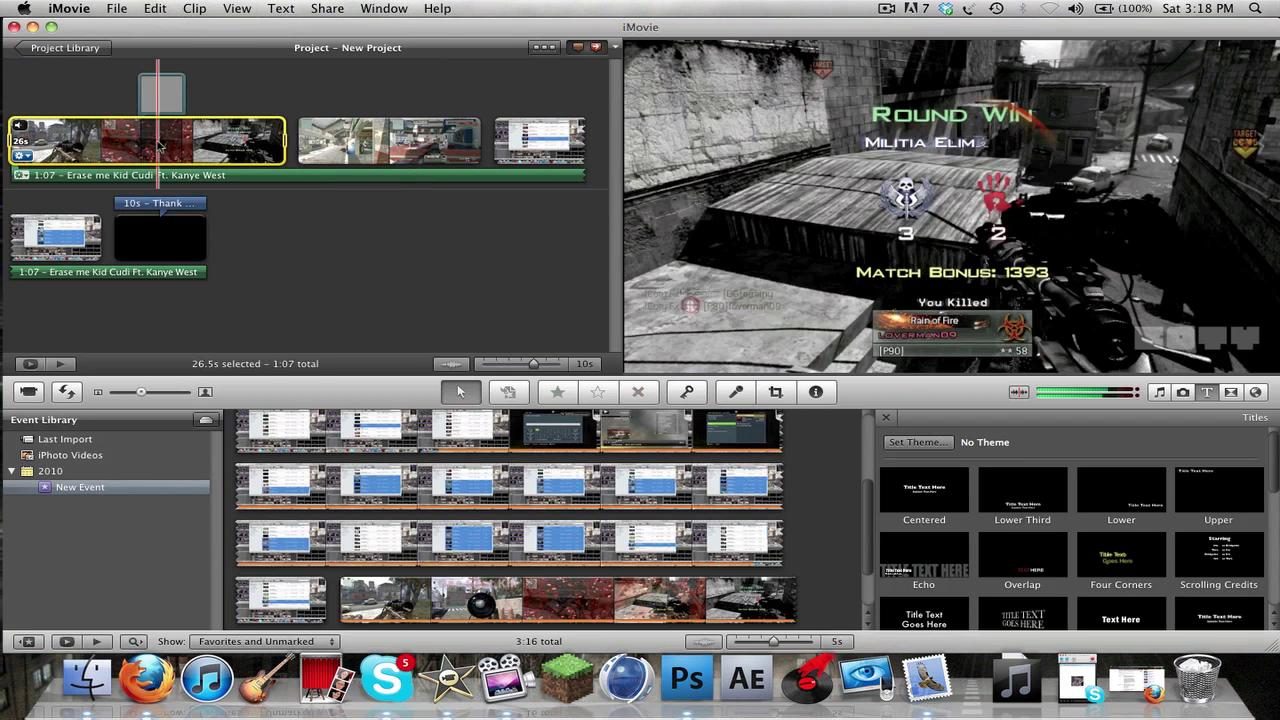